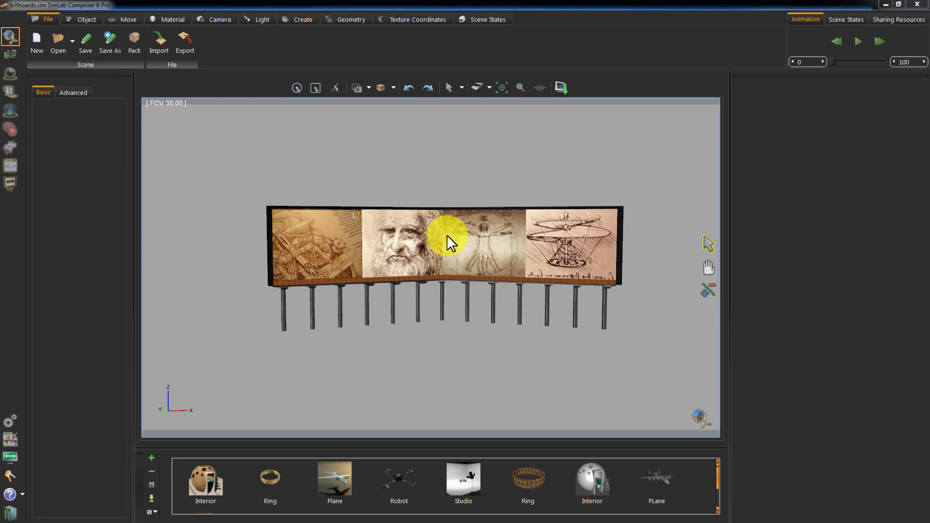
Inspect the four Leonardo da Vinci image panels on the billboard model and their material textures
drag(446, 234, 335, 252)
click(317, 244)
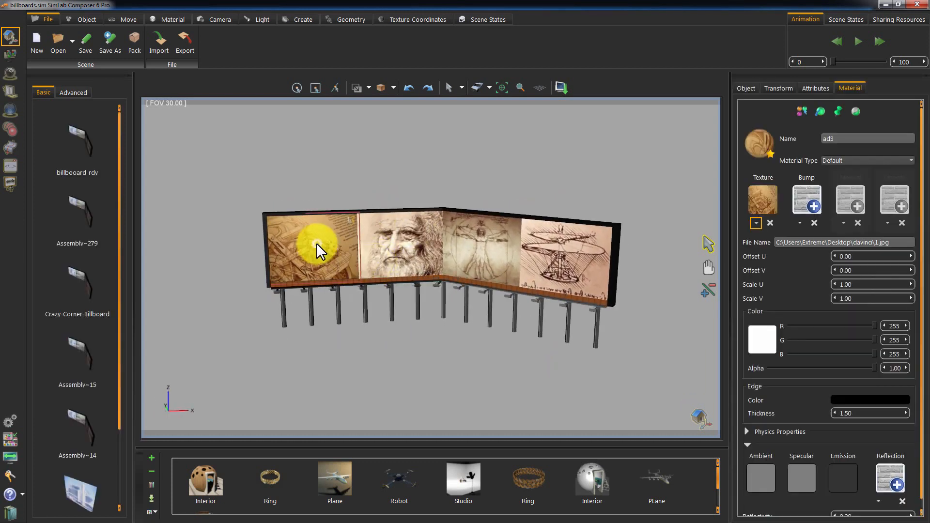
click(397, 246)
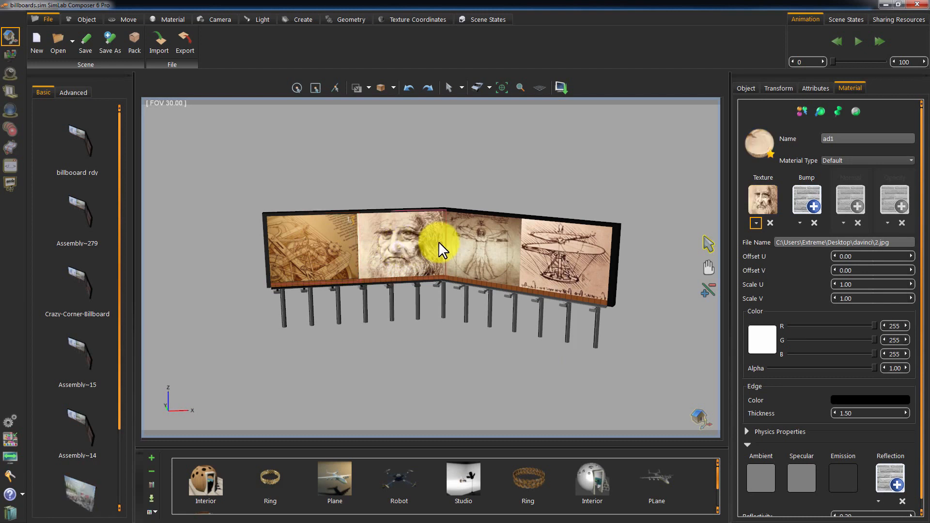
click(469, 241)
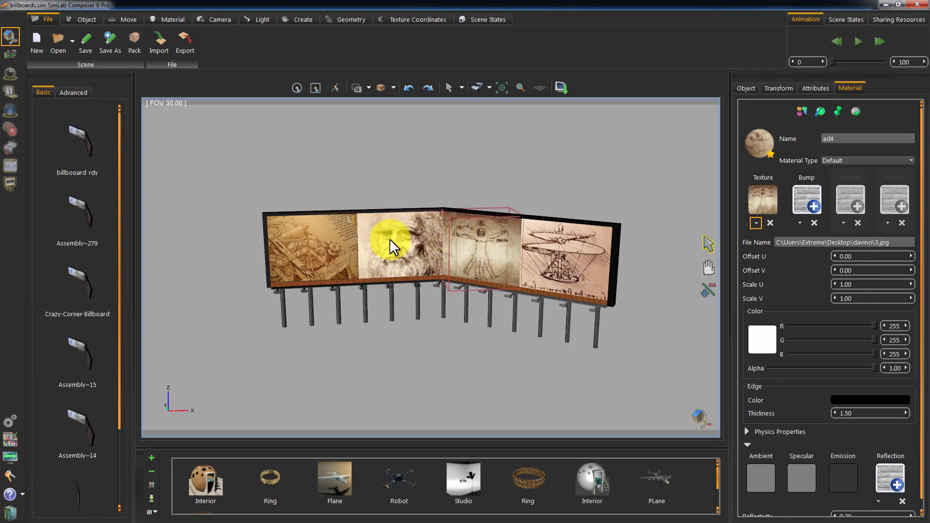
click(348, 237)
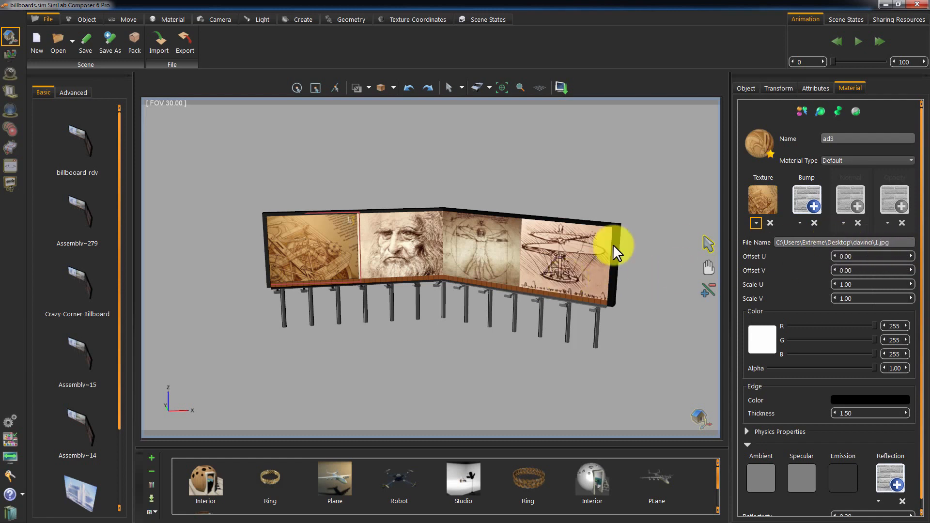
click(415, 245)
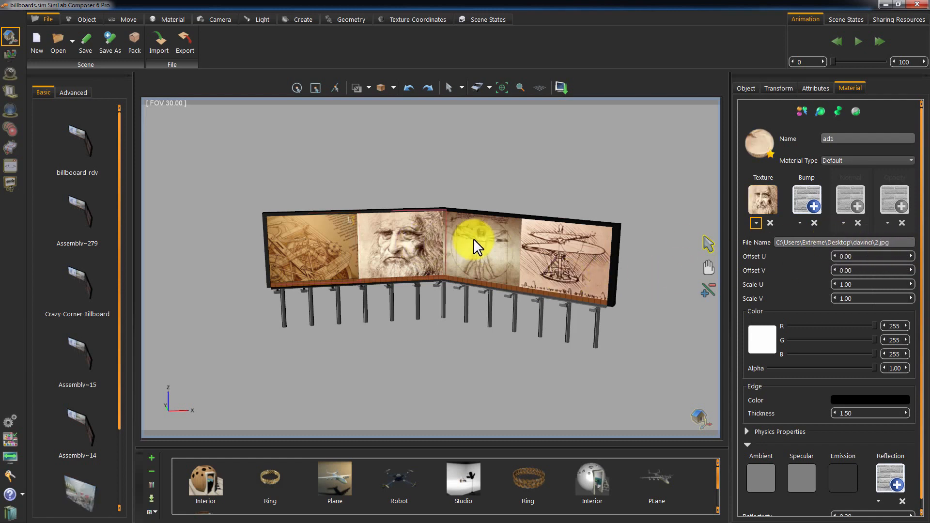
click(554, 242)
click(567, 179)
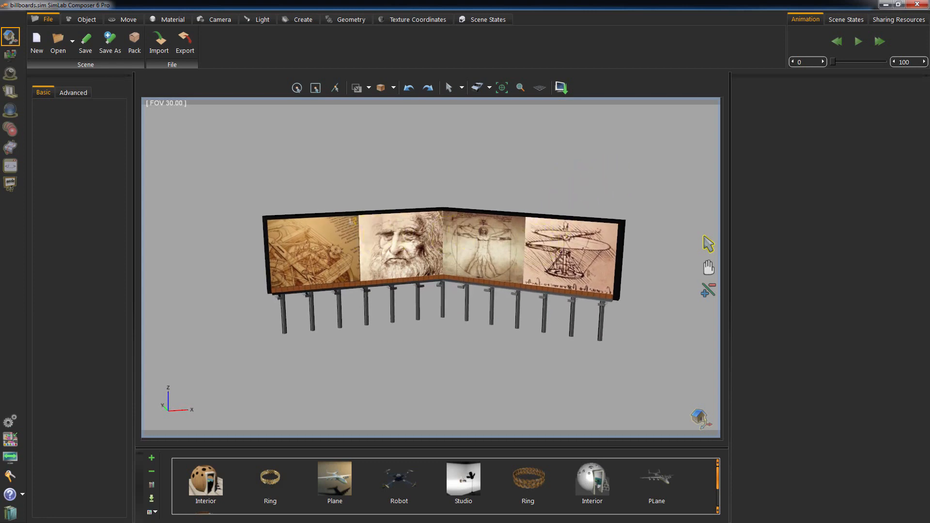
Switch to the file explorer and look through the City, Fusion and Swatch image folders inside the Options folder
drag(888, 129, 476, 327)
double_click(523, 332)
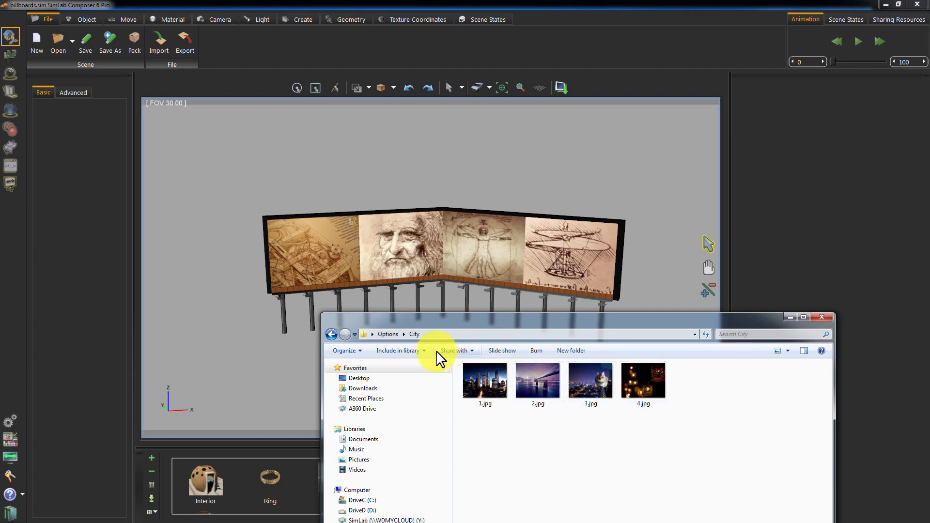
click(388, 334)
double_click(531, 379)
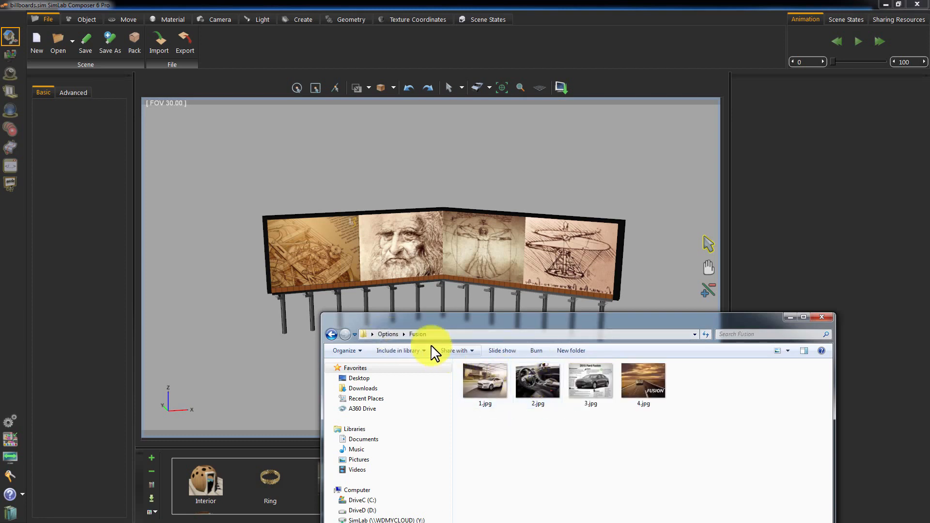
click(389, 335)
double_click(588, 370)
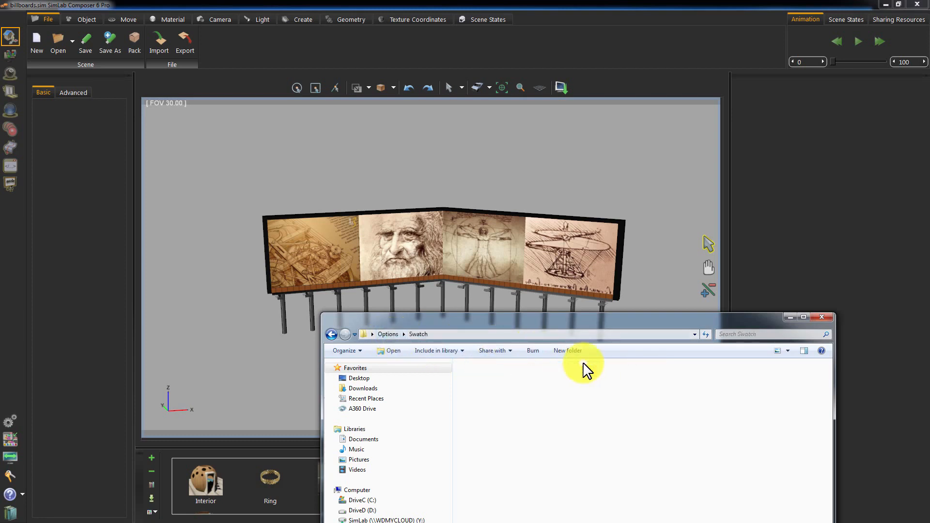
click(389, 334)
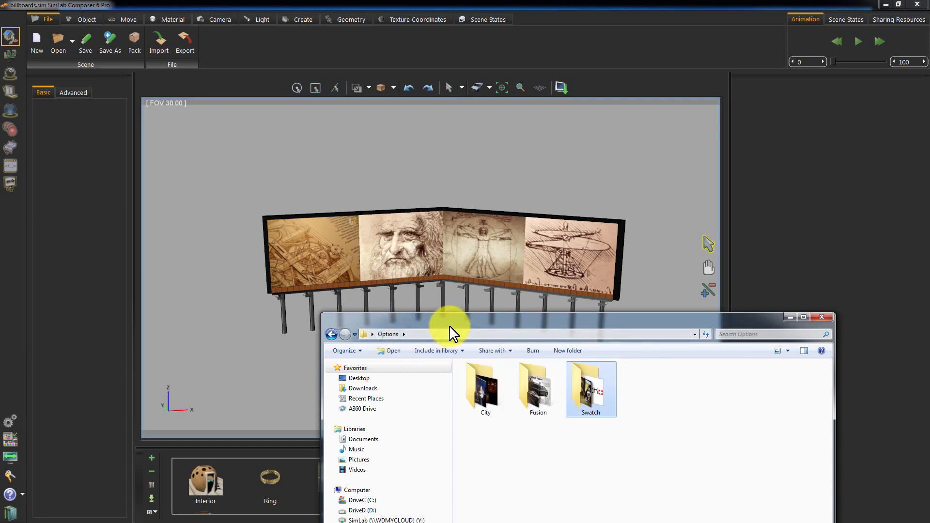
drag(450, 324, 929, 136)
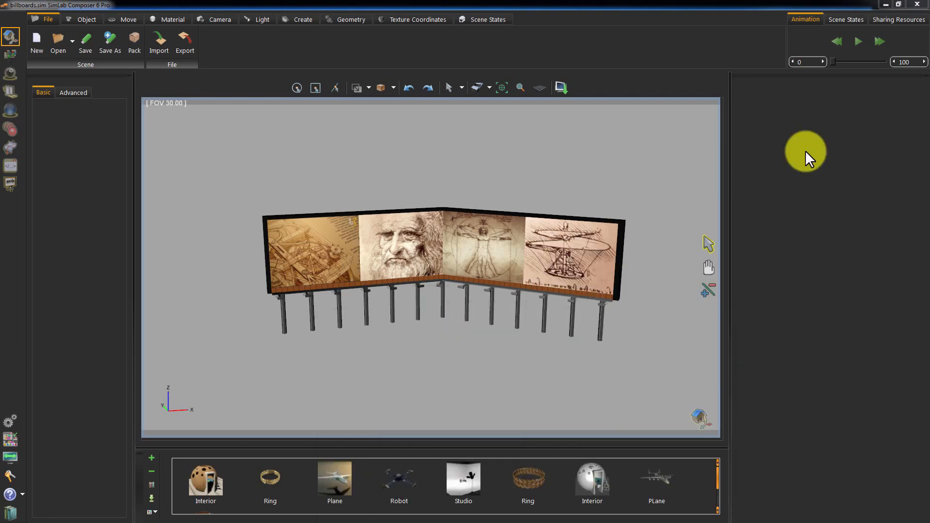
Switch to the browser and locate the Windows x86-64 MSI installer on python.org's Python 3.4.3 release page, closing the browser when done
drag(484, 338, 503, 315)
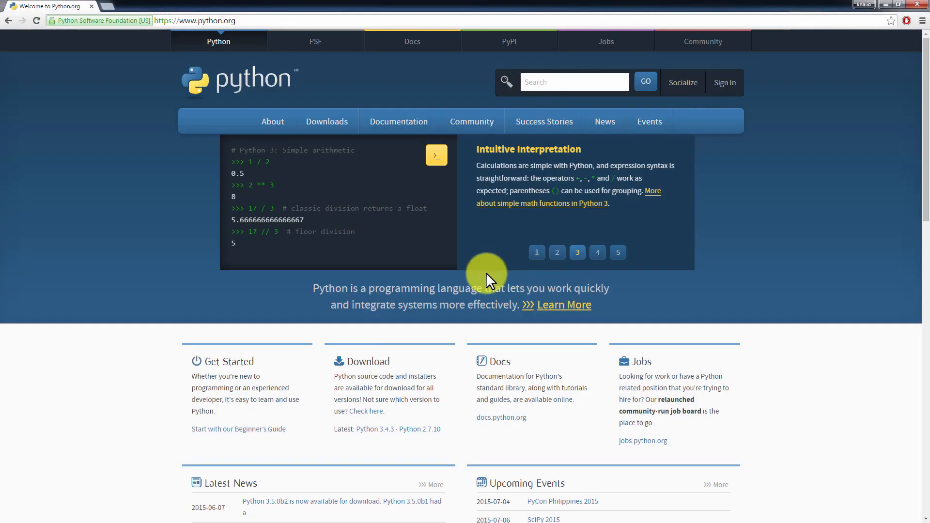
click(263, 21)
mouse_move(333, 127)
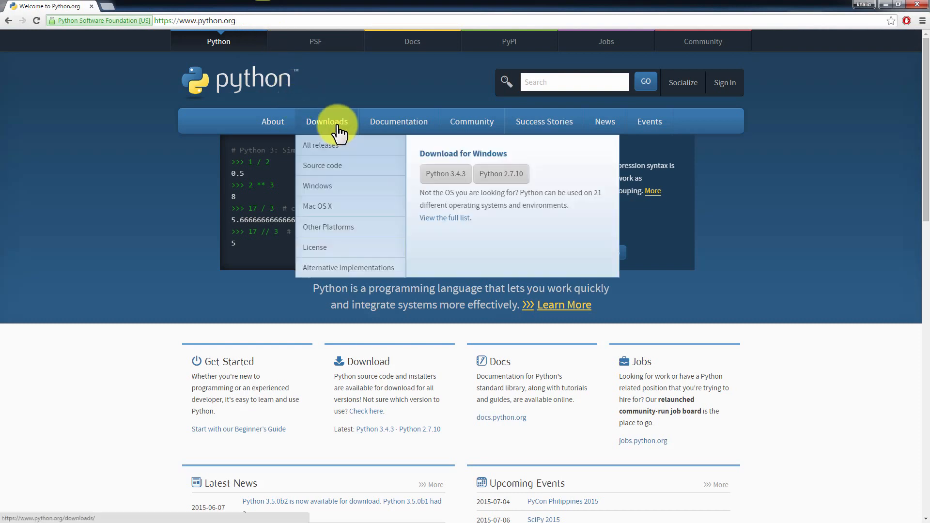
click(340, 186)
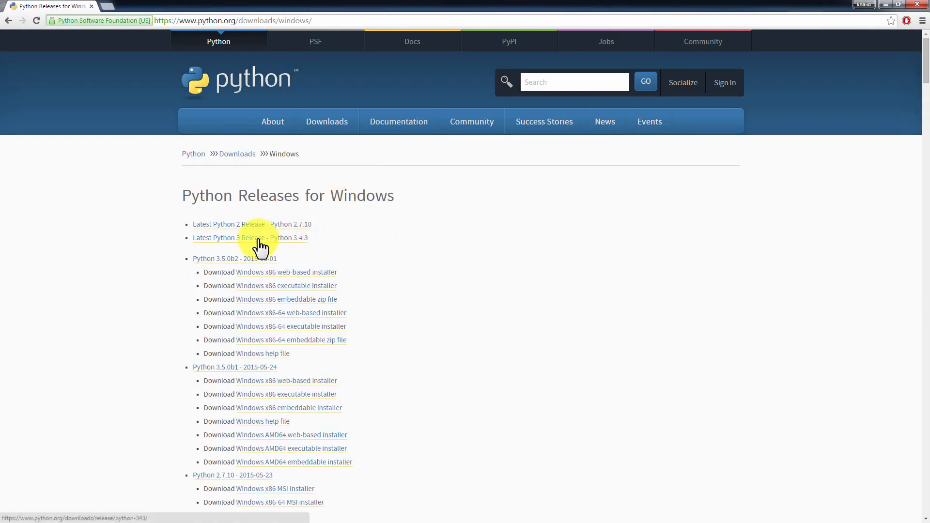
click(303, 238)
scroll(303, 242, down, 15)
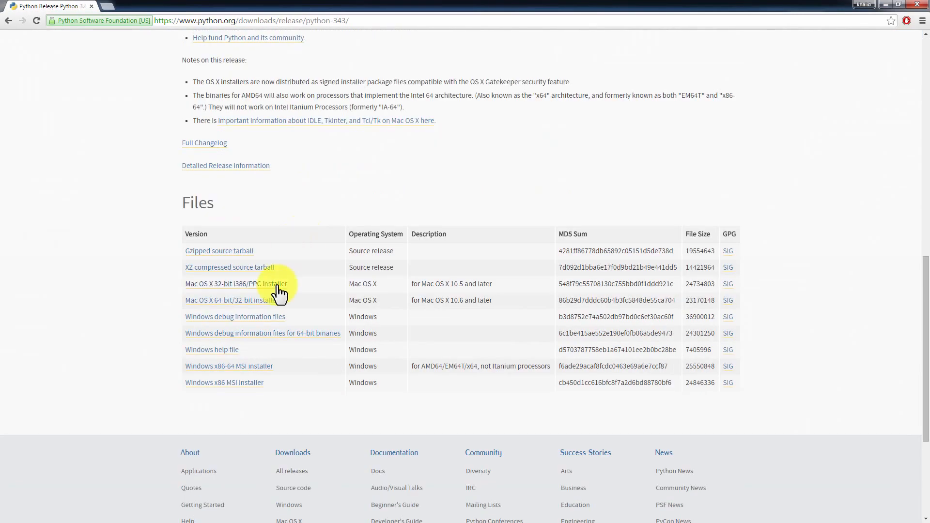
mouse_move(278, 367)
mouse_down()
mouse_move(183, 372)
mouse_move(277, 363)
mouse_up()
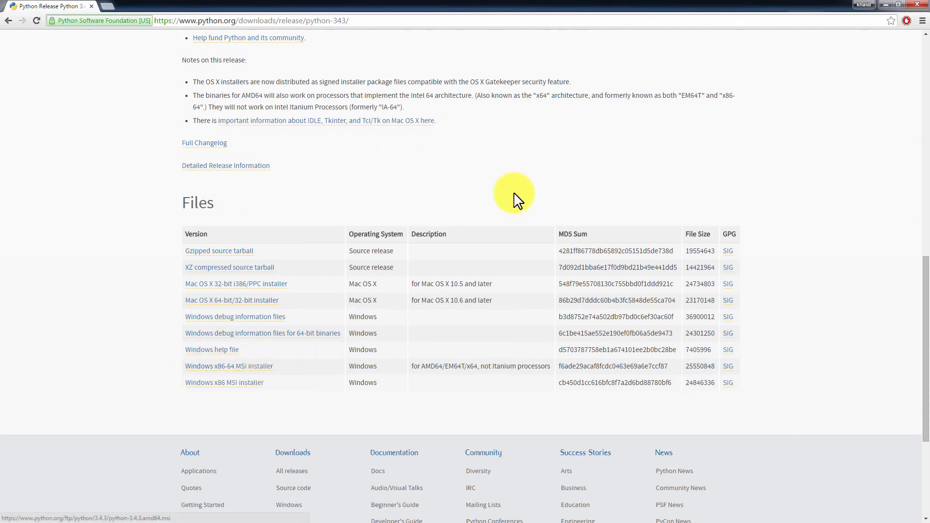
click(917, 5)
Capture a camera scene state of the billboard seen from the front and name it Front
drag(589, 133, 589, 120)
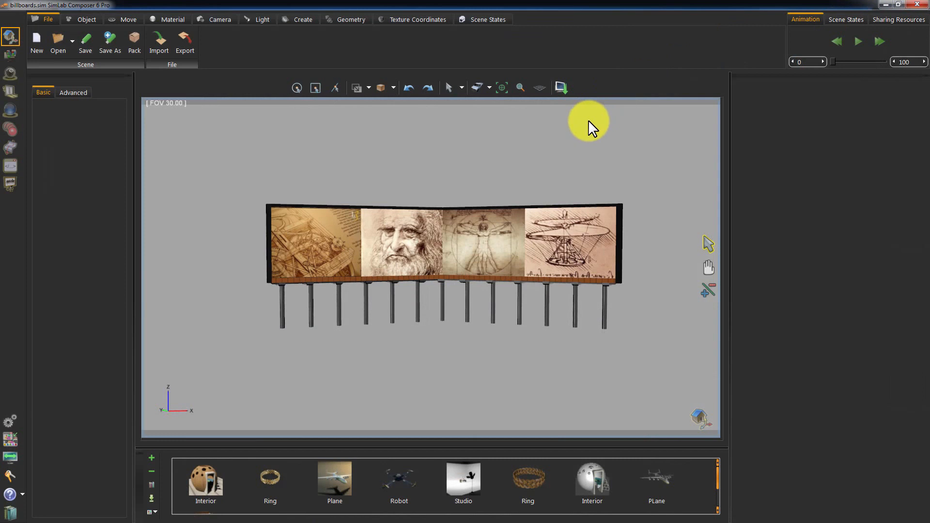
click(486, 15)
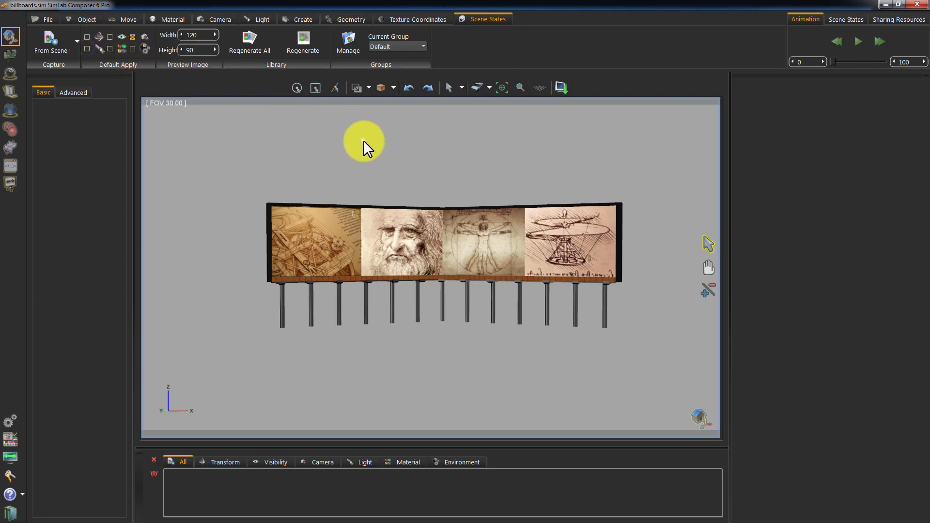
drag(363, 140, 363, 142)
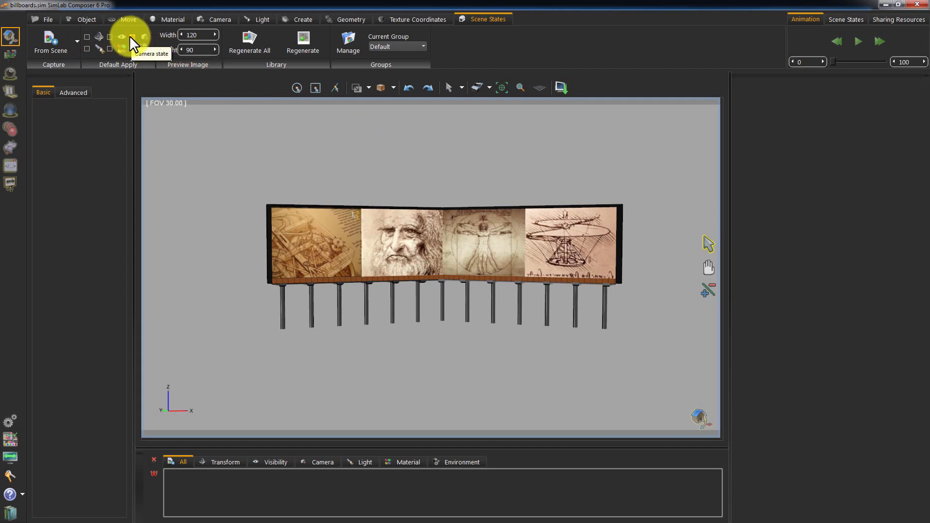
click(50, 40)
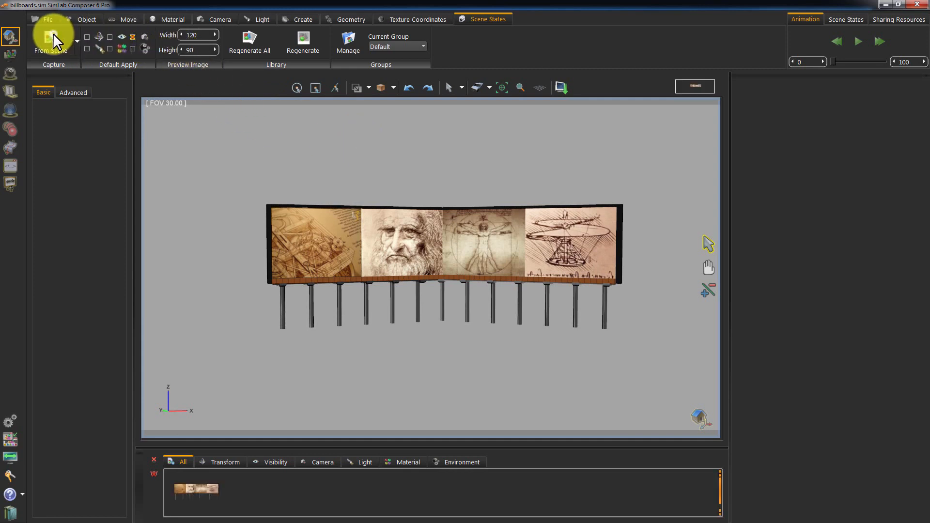
click(202, 493)
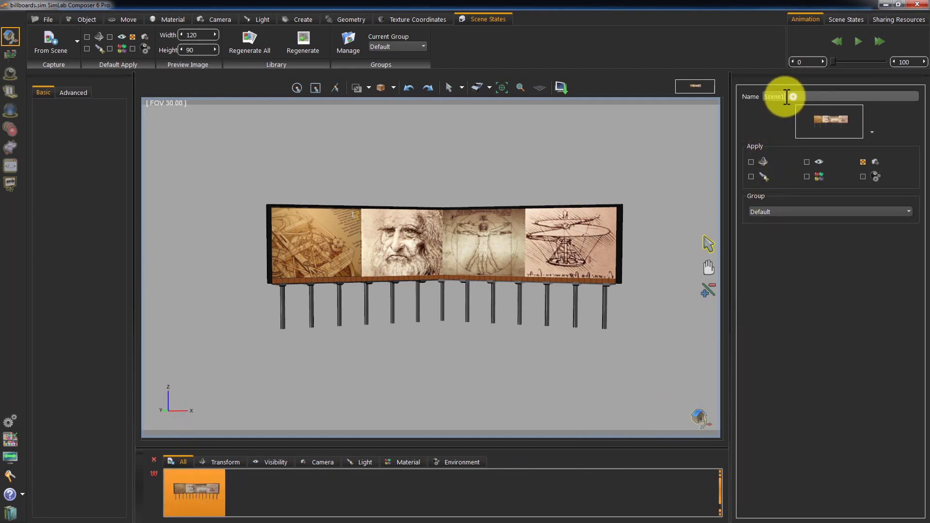
double_click(753, 96)
text(Front)
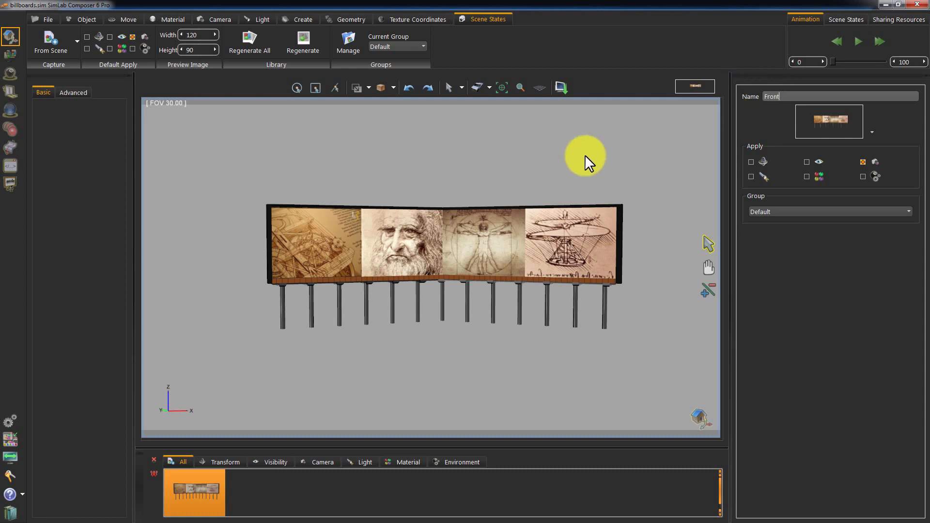
Capture a second camera scene state with the billboard seen at an angle and name it Perspective
drag(585, 155, 649, 162)
click(51, 45)
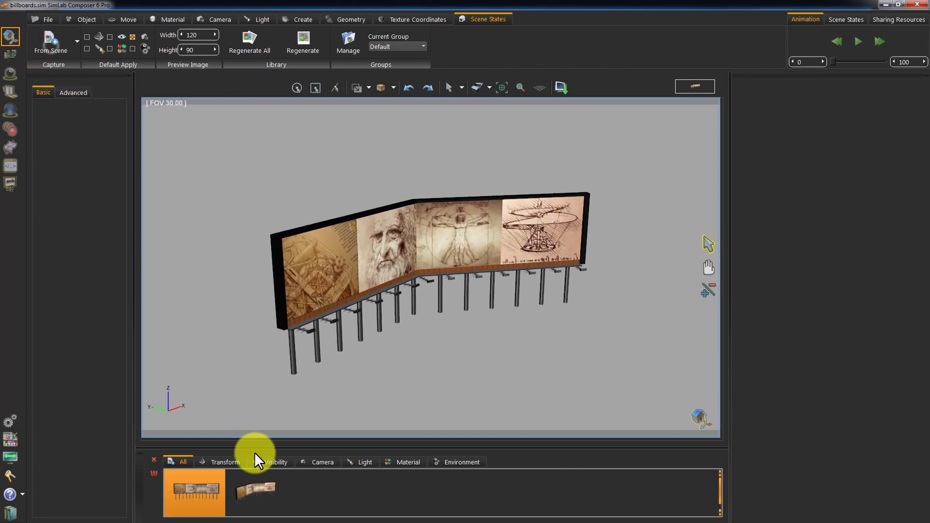
click(255, 490)
click(824, 94)
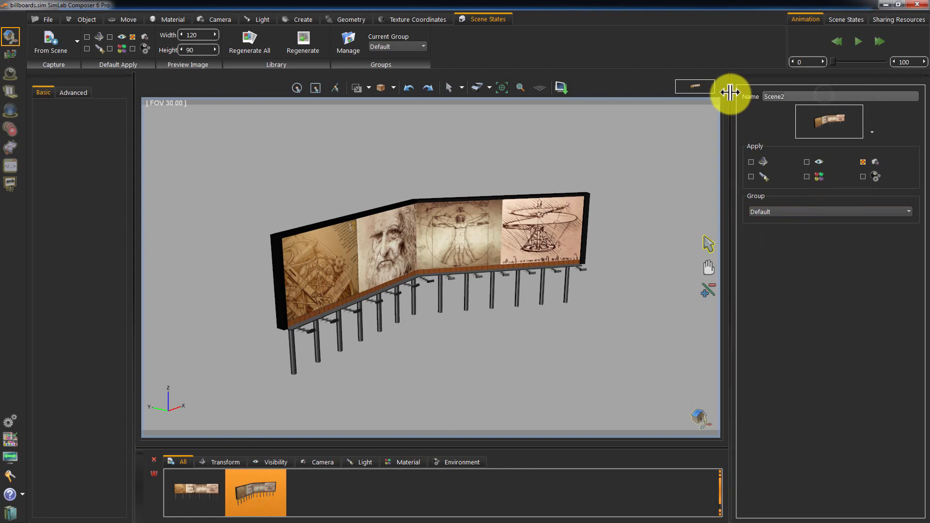
text(Perspective)
click(599, 167)
Capture a third camera scene state with the billboard seen from above and name it Top
drag(617, 159, 537, 175)
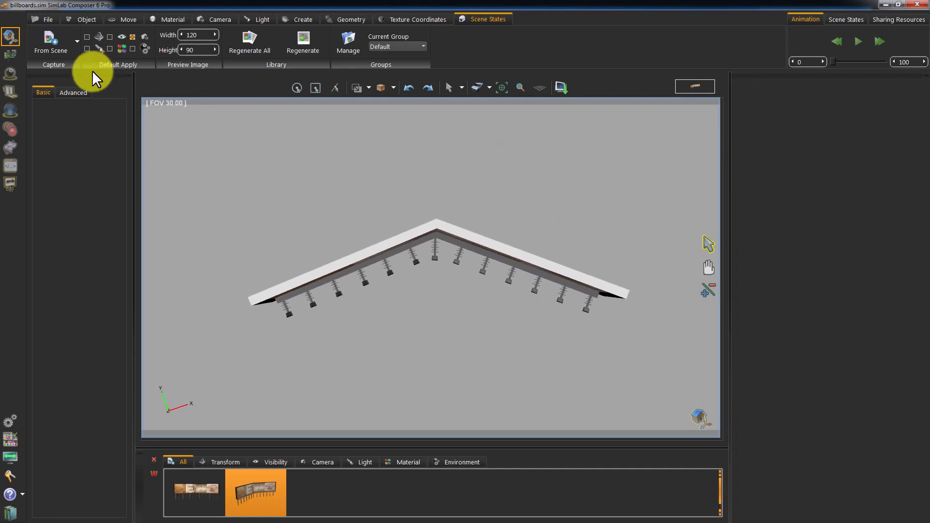
click(57, 39)
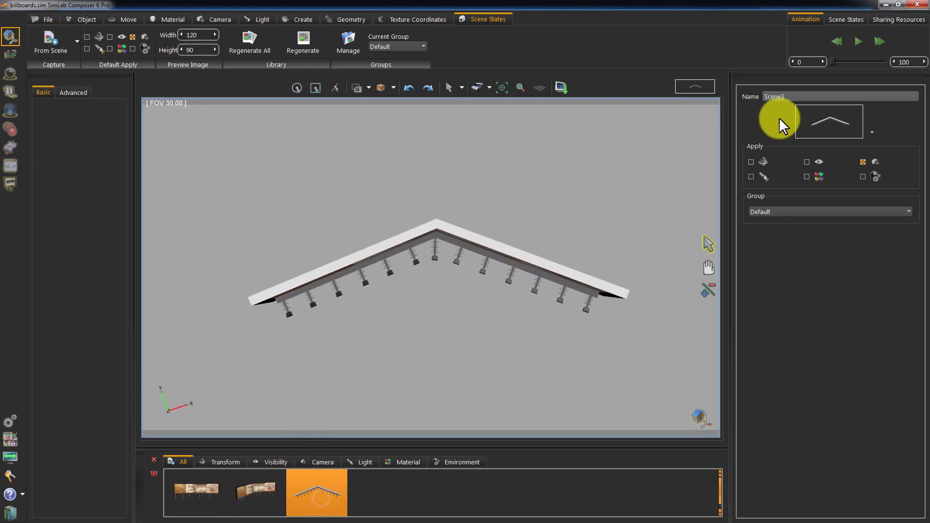
key(BackSpace)
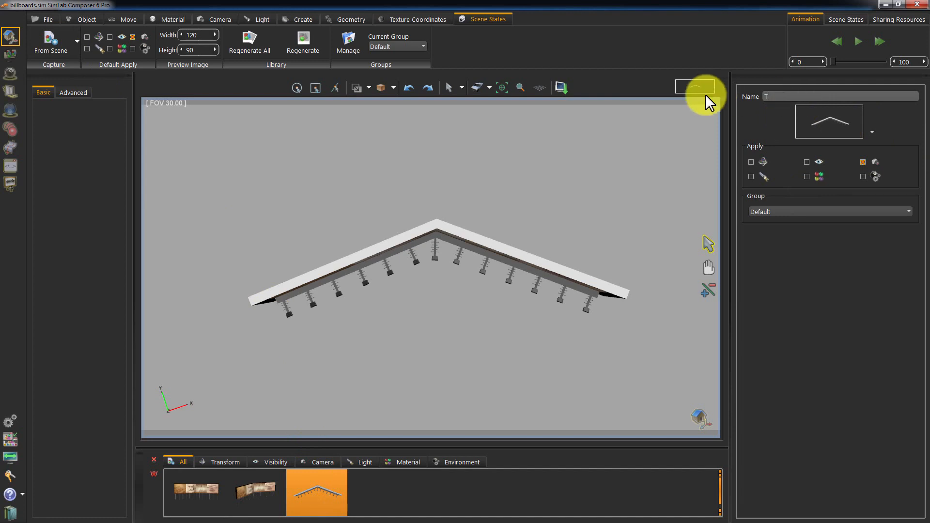
text(Top)
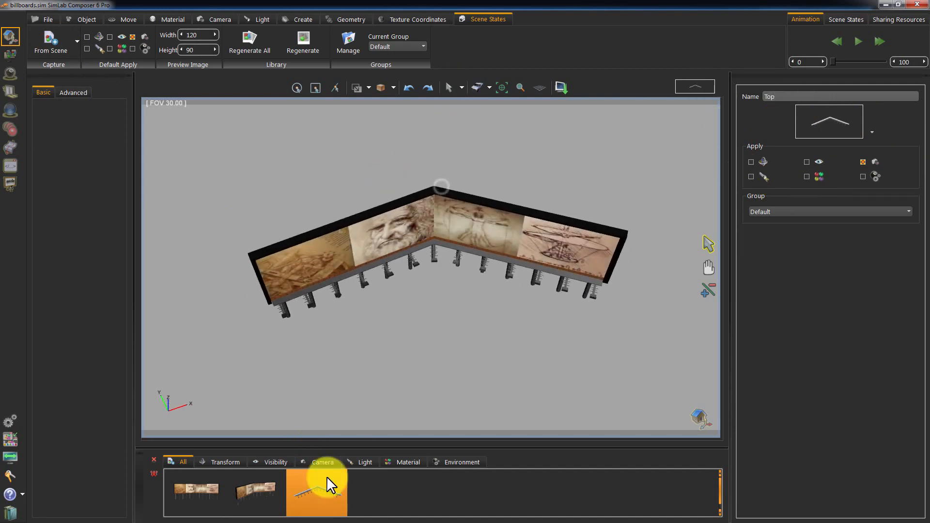
Preview the Perspective, Front and Top scene states, ending on the Front view
click(252, 487)
click(197, 487)
click(309, 488)
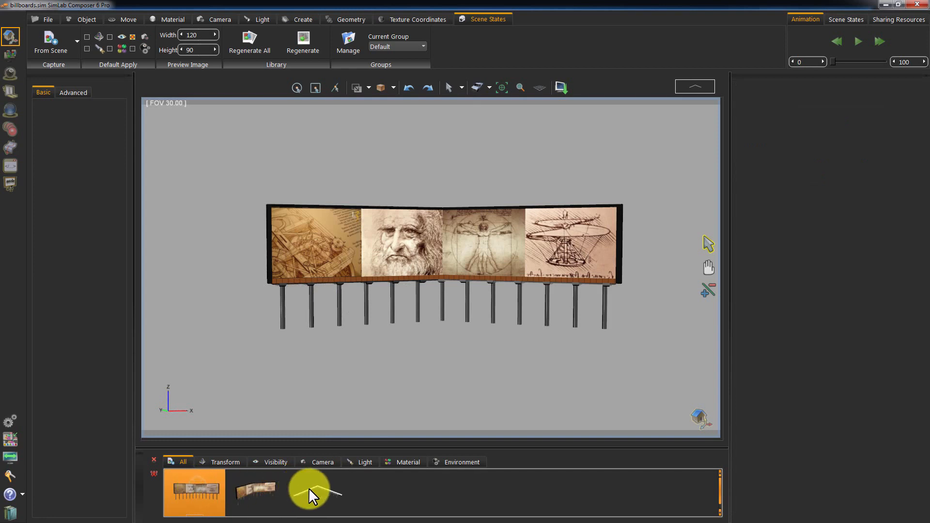
click(214, 487)
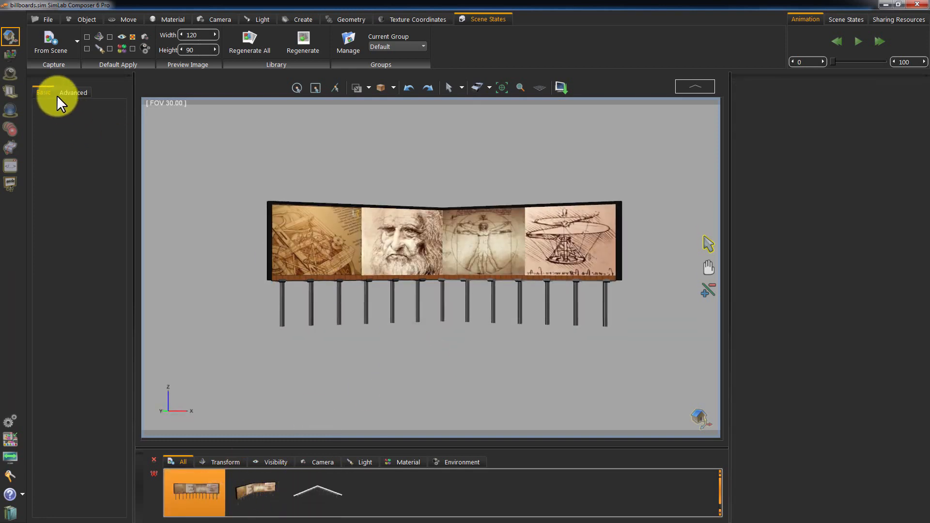
Open the PDF export settings in the sharing workspace and review the advanced, animation, 3D and template options
click(10, 53)
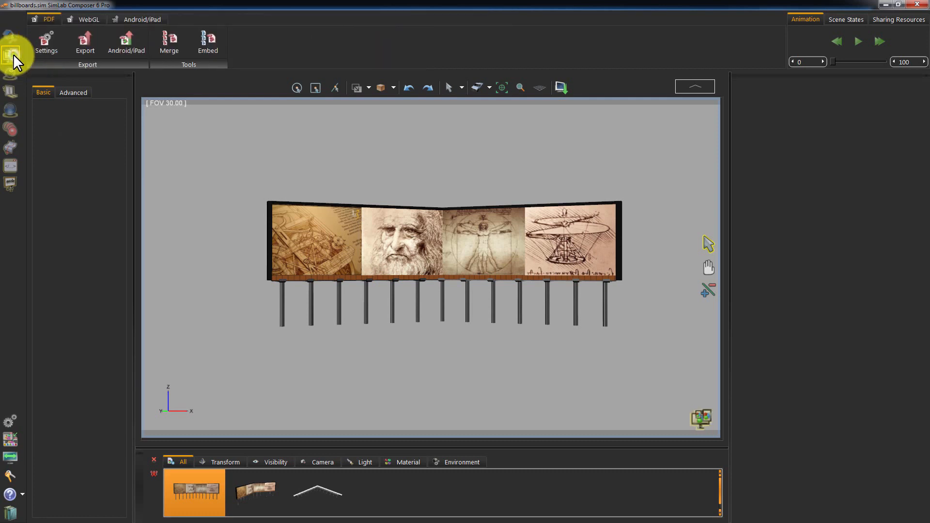
click(43, 46)
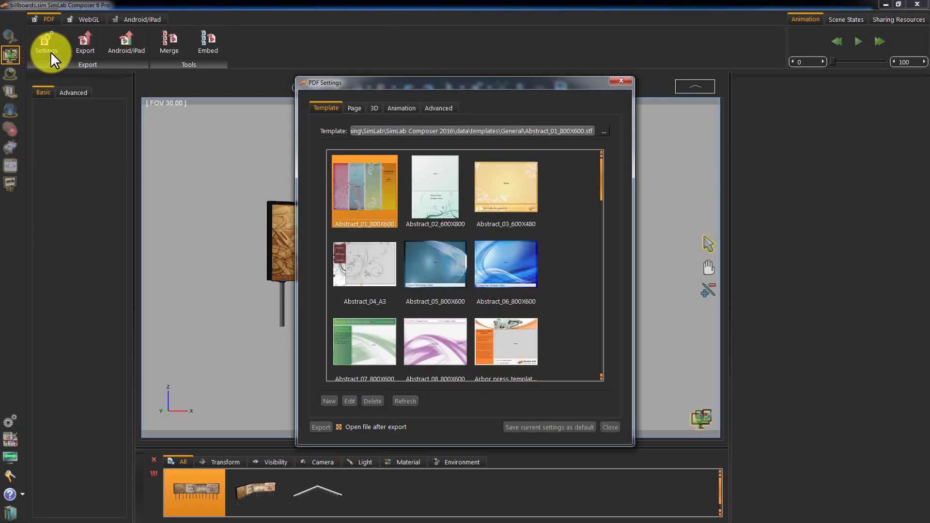
click(439, 108)
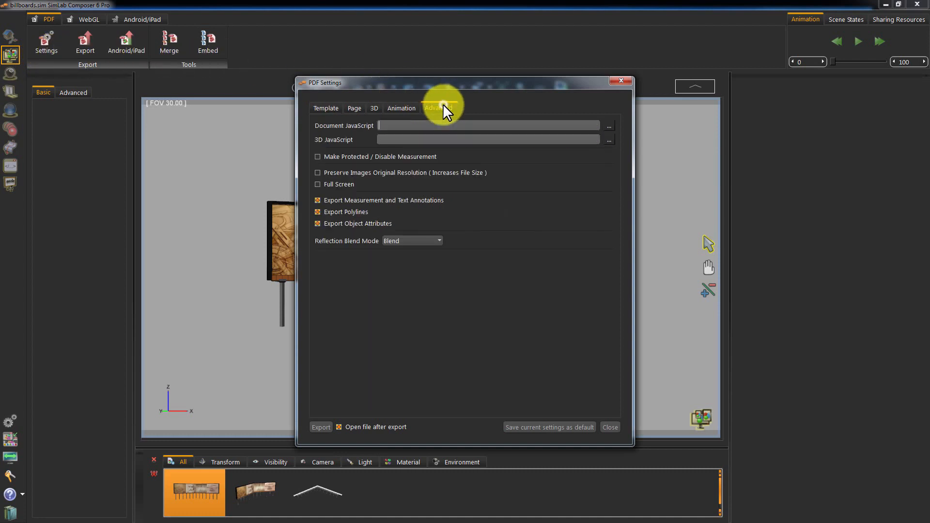
click(402, 108)
click(372, 106)
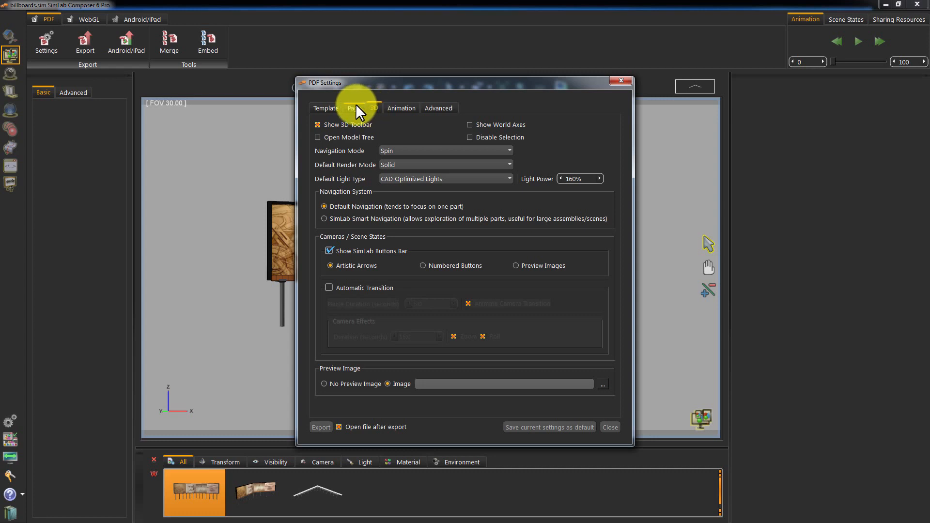
click(328, 106)
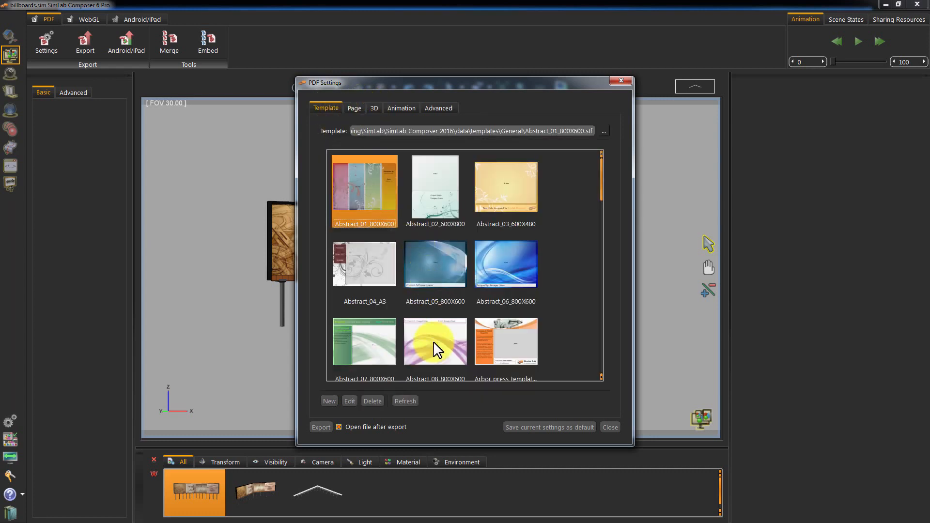
Create a new PDF template with a custom landscape page 1300 pixels wide and 685 pixels high
click(329, 401)
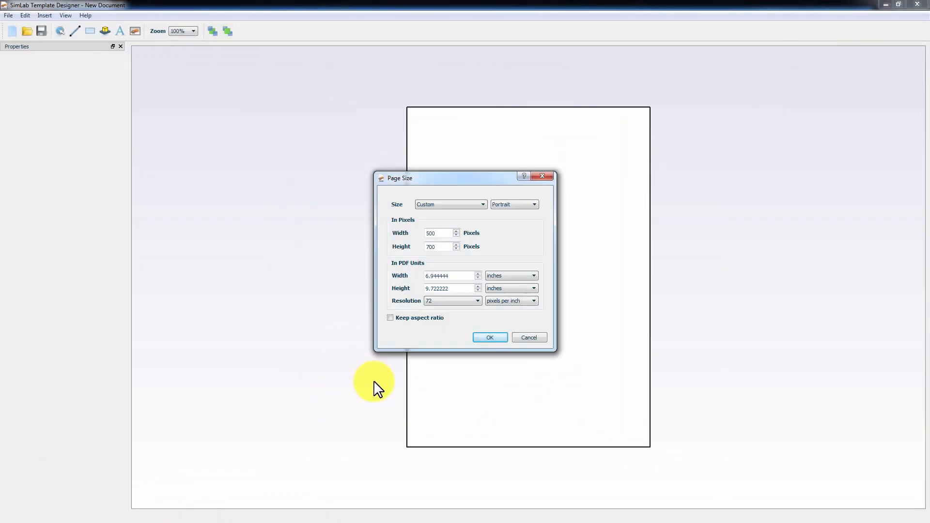
click(507, 205)
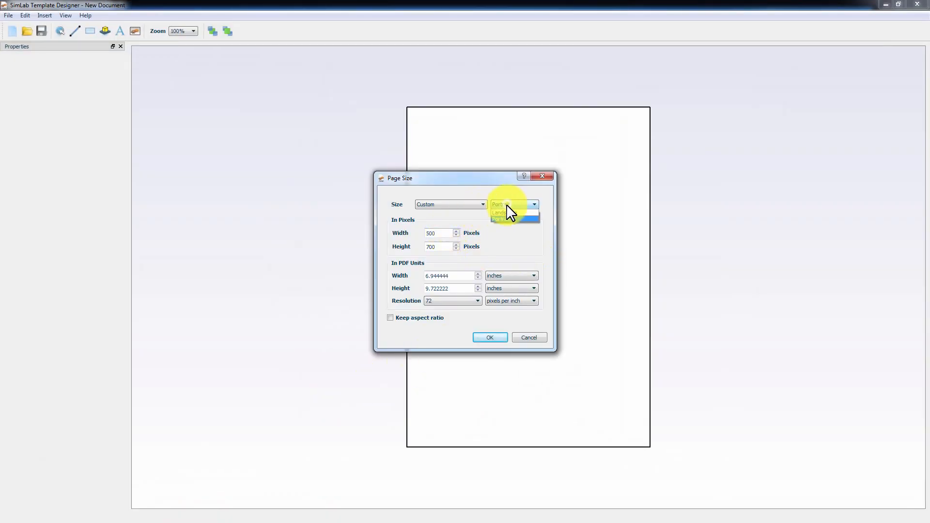
click(507, 214)
drag(444, 233, 397, 254)
text(1300)
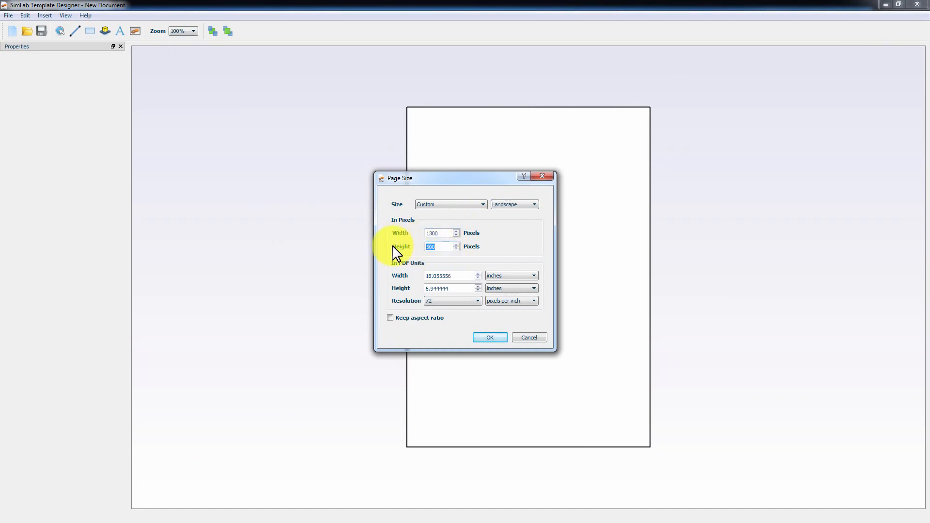
text(685)
click(488, 339)
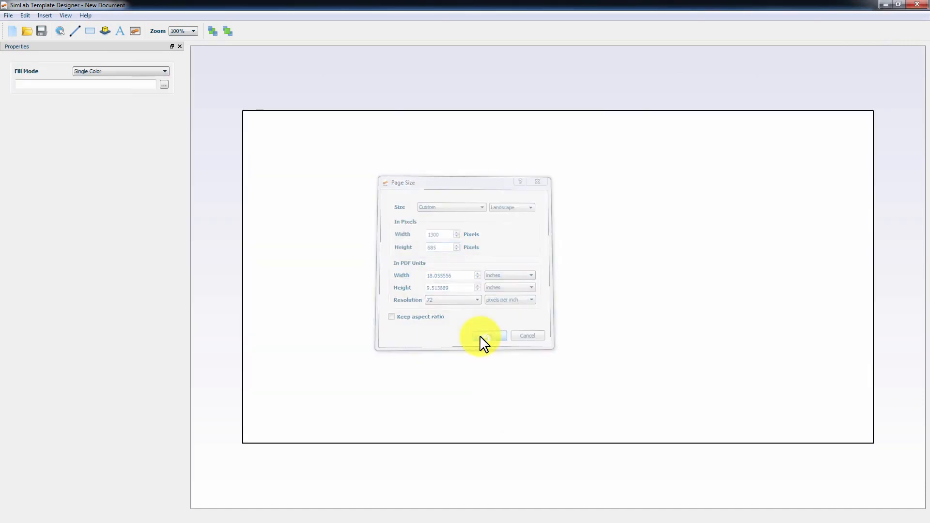
Fill the page background with the image file Templateexpo3.png
click(146, 72)
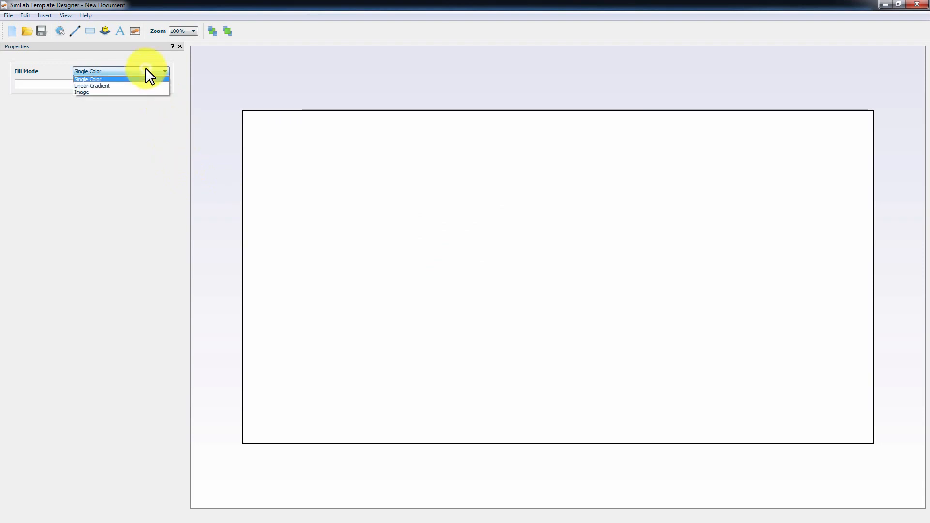
click(130, 92)
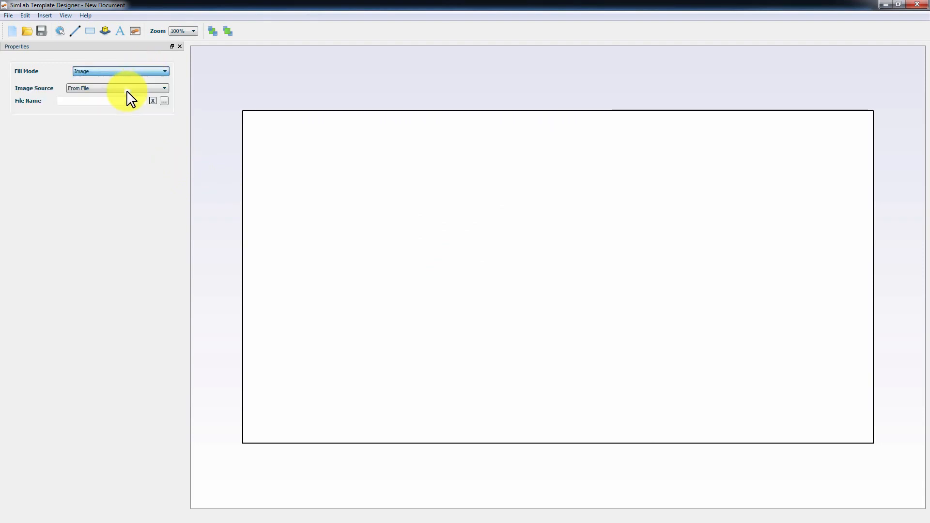
click(163, 101)
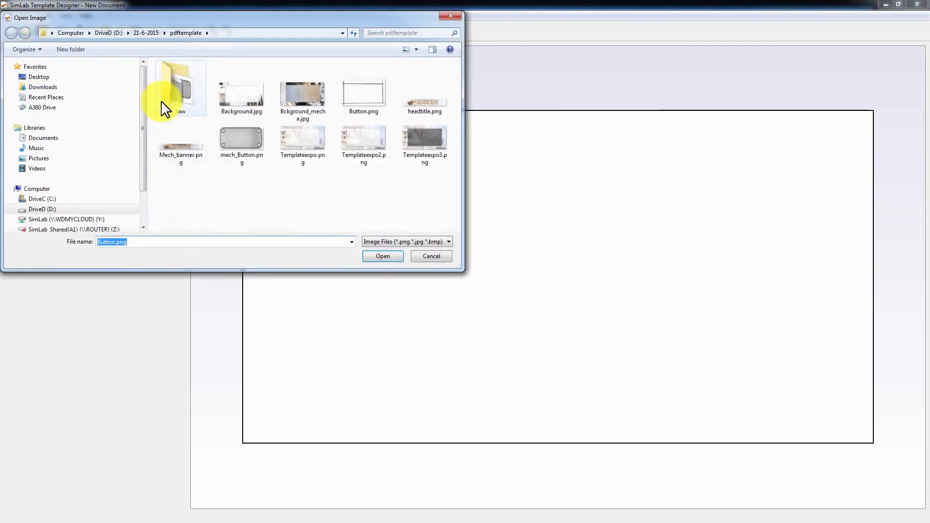
click(415, 148)
double_click(414, 146)
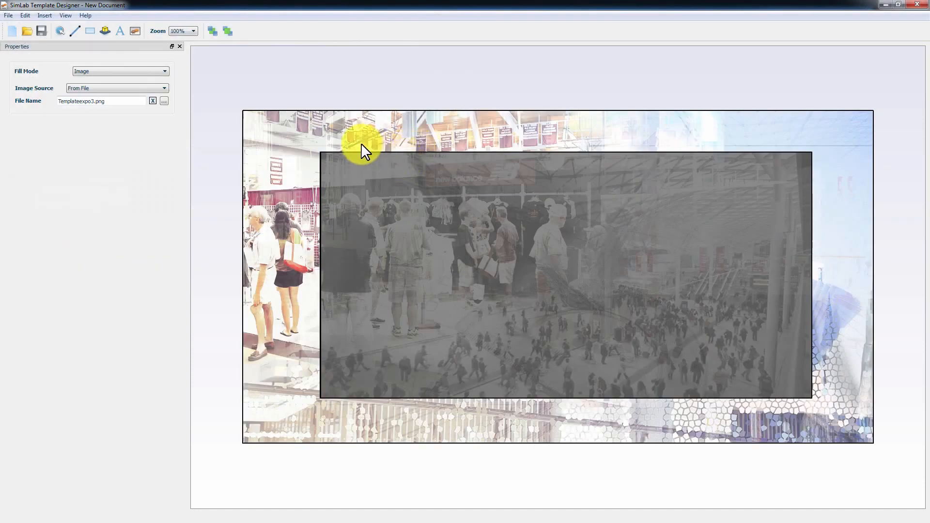
Place a 3D area over the dark background rectangle, about 1016 by 510 pixels, starting at about X 159, Y 84
click(105, 31)
click(341, 173)
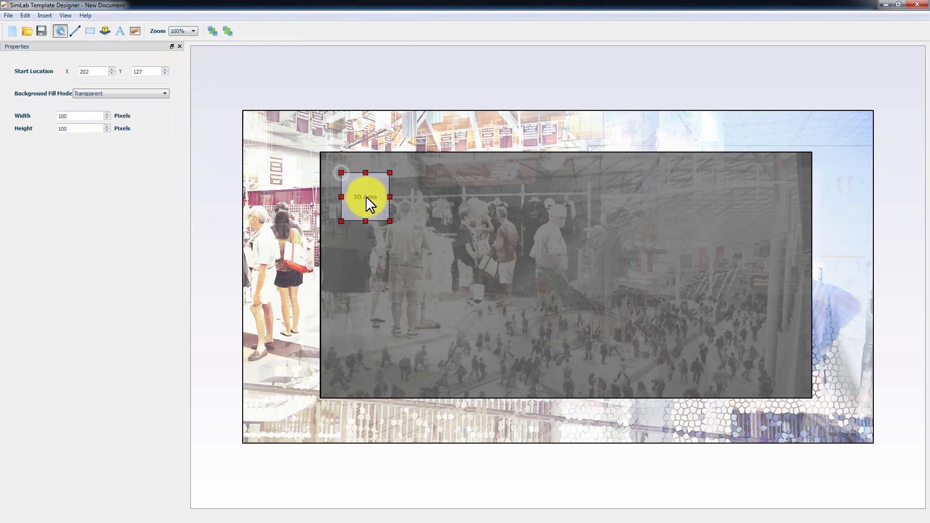
drag(370, 204, 812, 399)
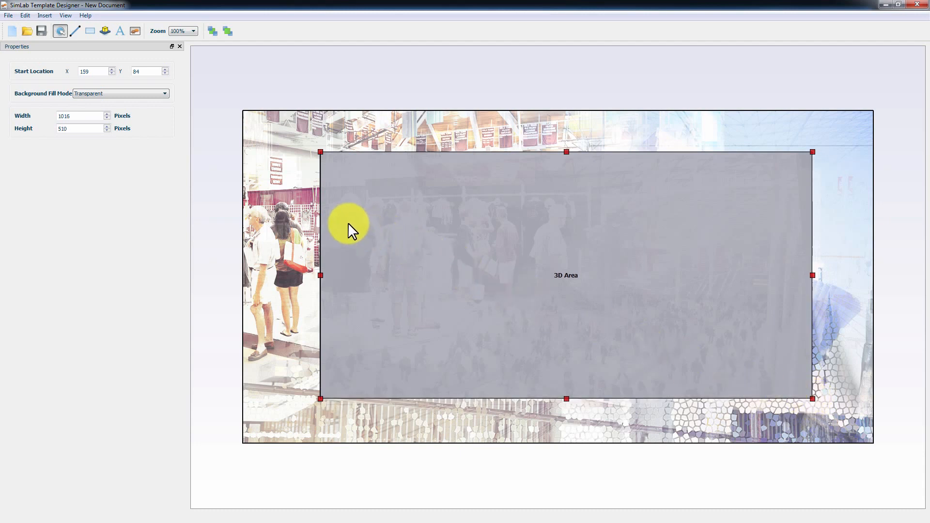
Add a bold 16-point text label reading Perspective and place it beside the 3D area at about X 21, Y 159
click(119, 31)
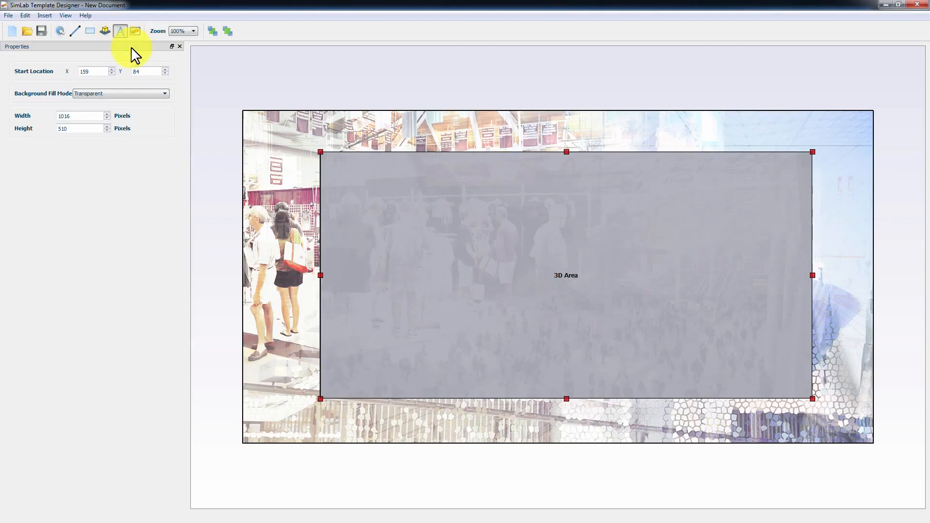
click(266, 202)
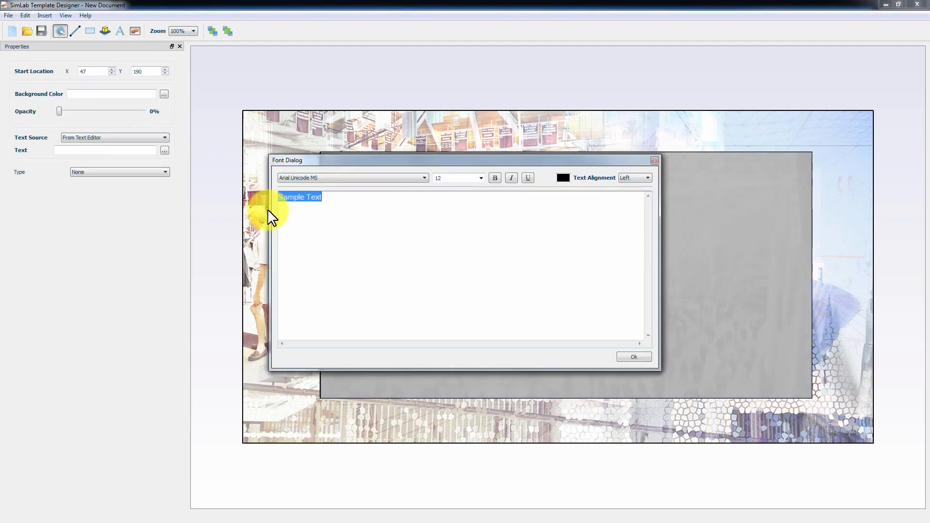
text(Perspective)
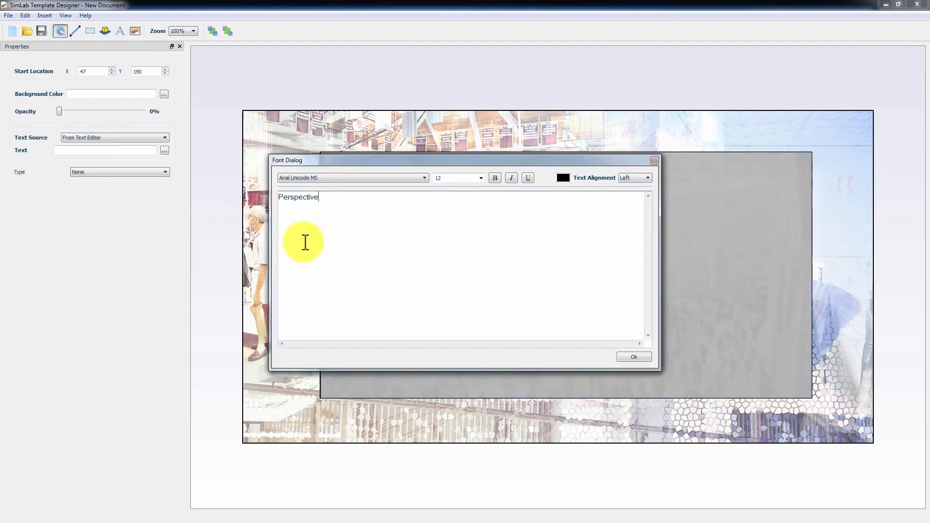
drag(321, 198, 264, 200)
drag(462, 176, 422, 180)
text(16)
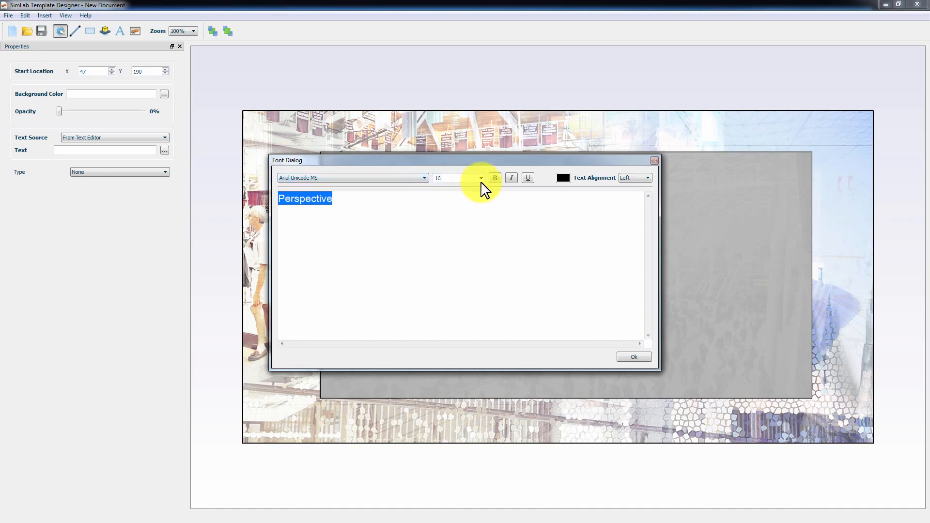
click(495, 179)
click(632, 357)
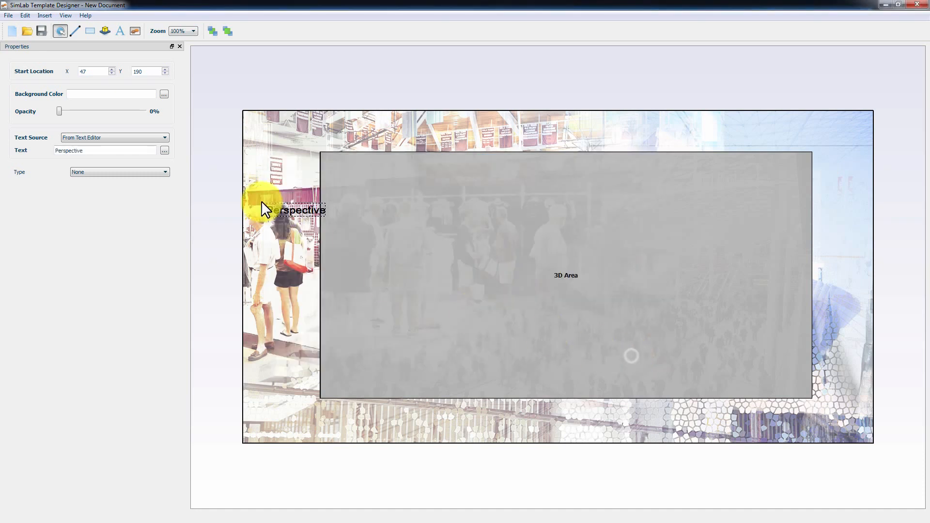
drag(310, 211, 293, 195)
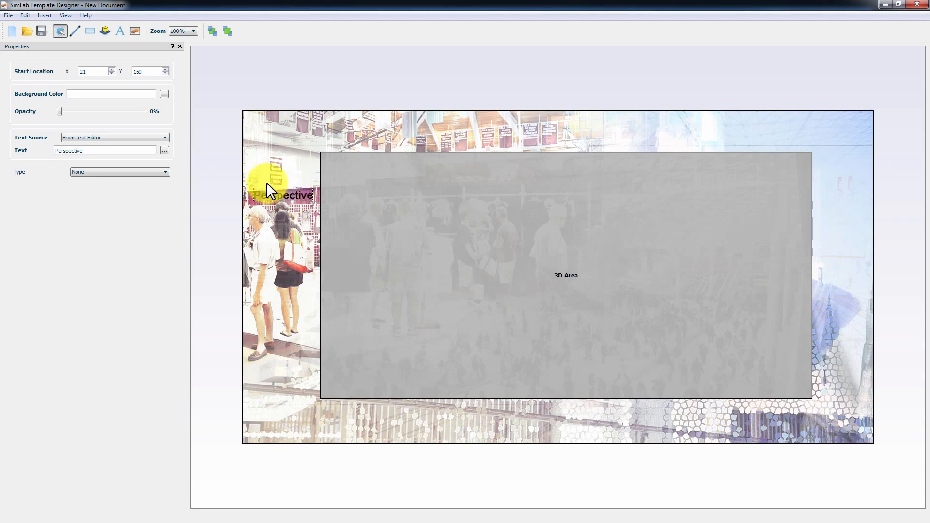
Insert Button.png at about 147 by 82 pixels around the Perspective label, at about X 10, Y 130, and send it to the back
click(135, 31)
drag(233, 149, 265, 183)
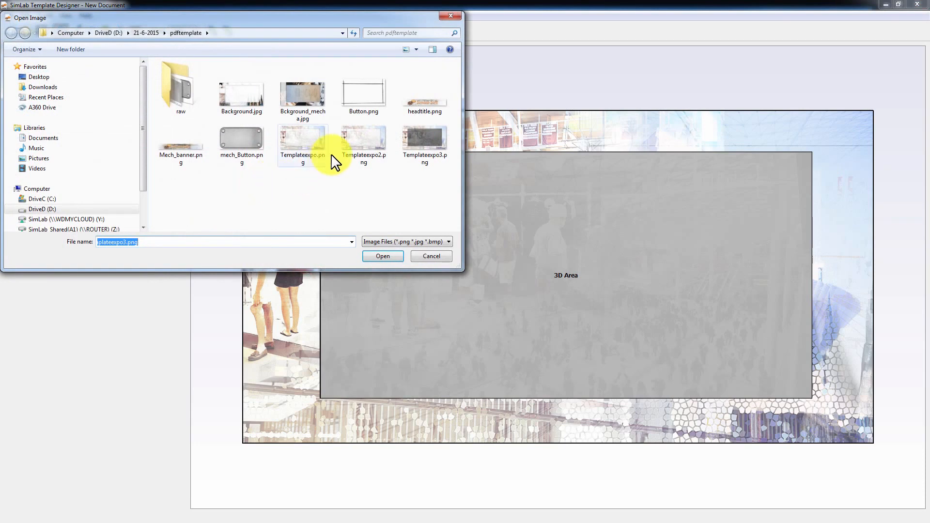
double_click(355, 98)
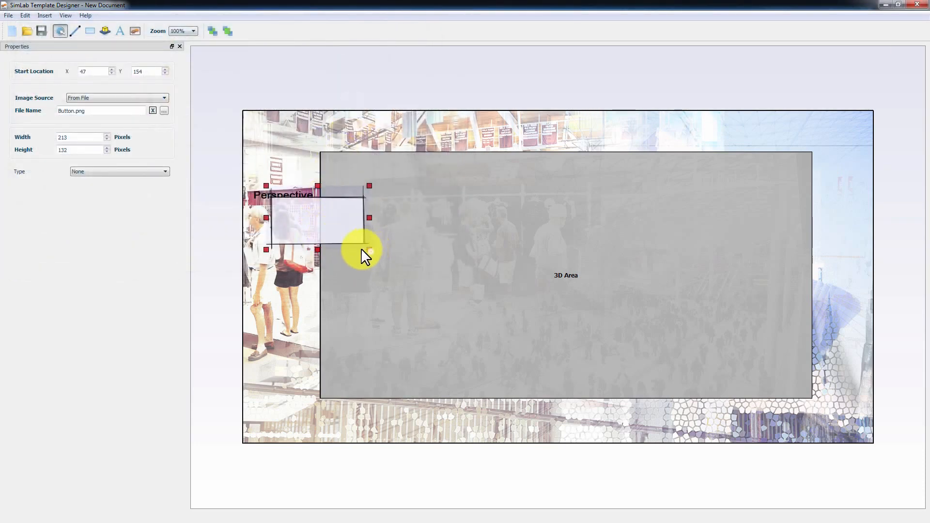
drag(361, 248, 304, 197)
right_click(302, 189)
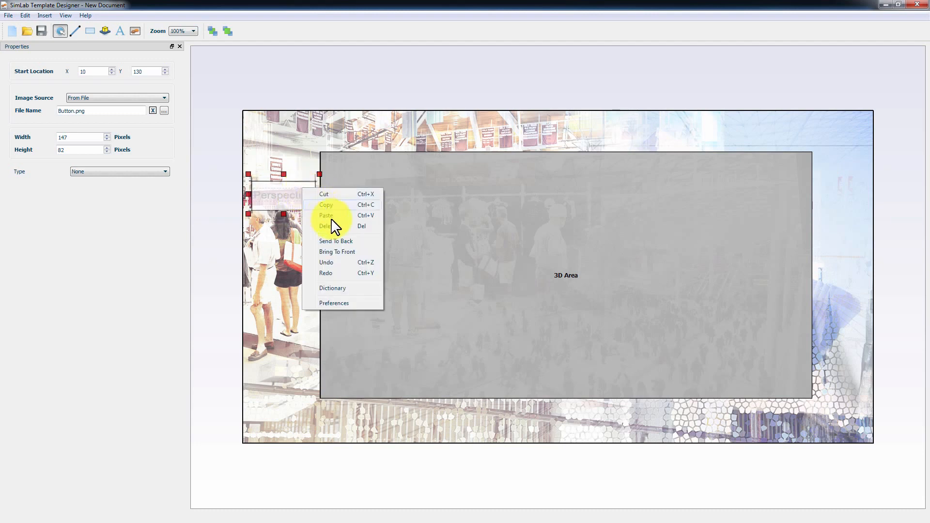
click(341, 241)
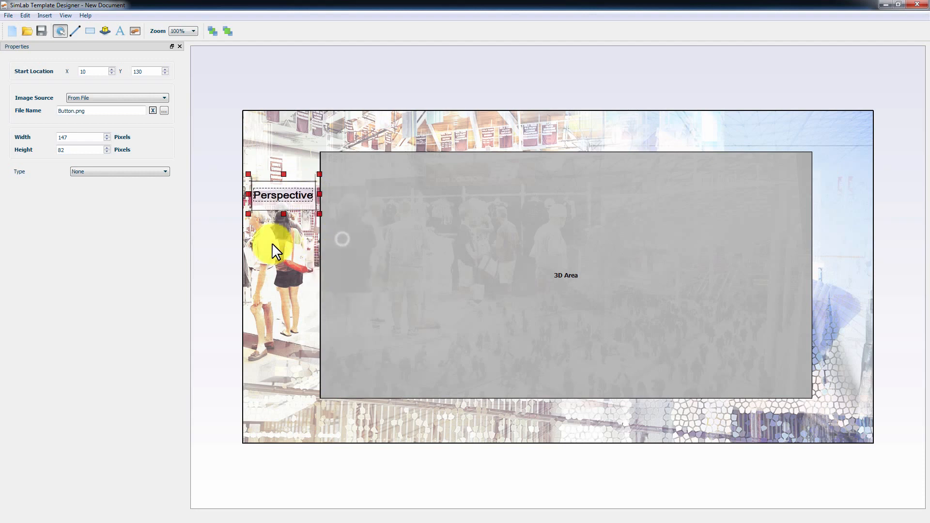
Center the Perspective label on its button and place two copies of the button image below, at about Y 280 and Y 428
click(279, 204)
click(287, 195)
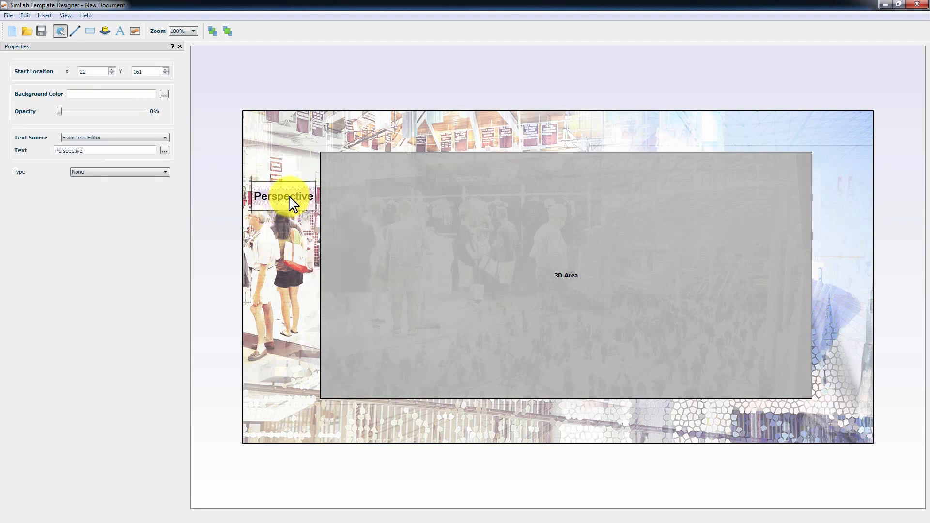
click(278, 228)
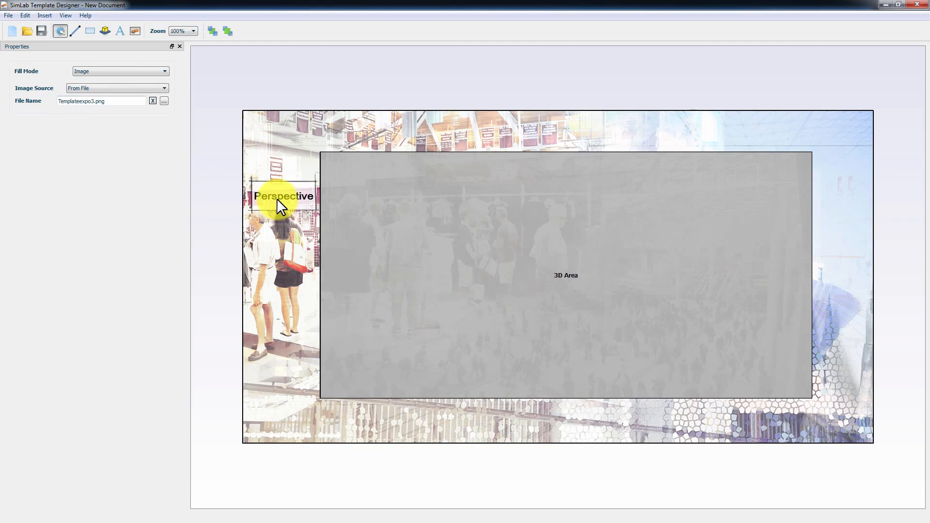
click(281, 204)
click(279, 208)
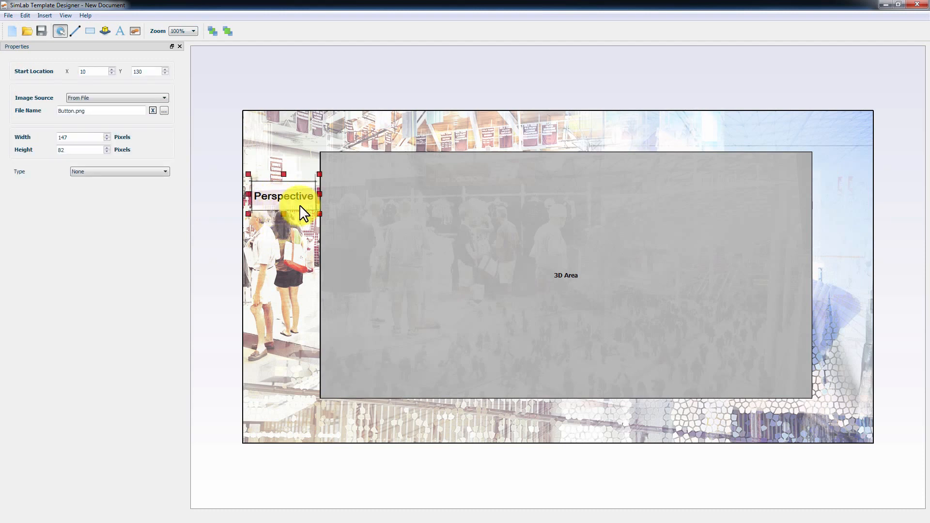
drag(302, 196, 304, 331)
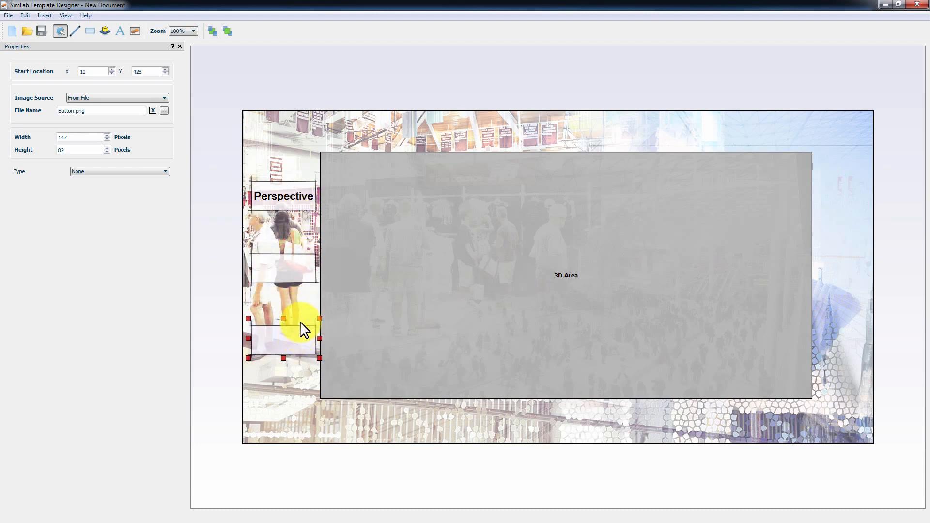
Copy the Perspective label onto the middle button and change the copy's text to Front
click(287, 201)
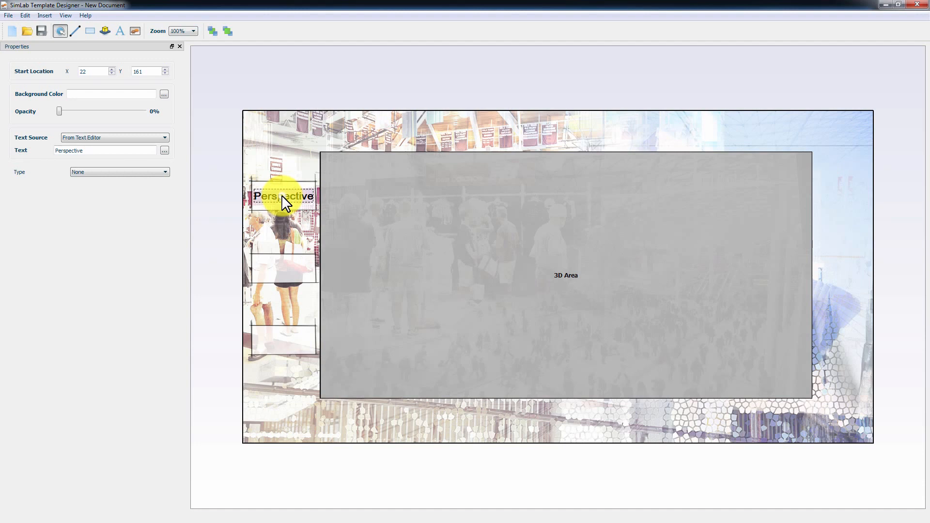
drag(283, 196, 283, 269)
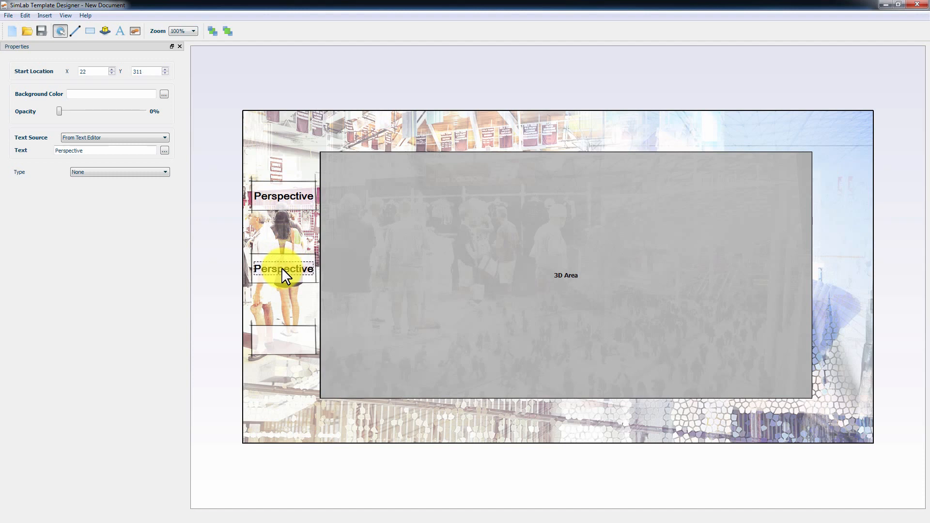
double_click(282, 269)
text(Front)
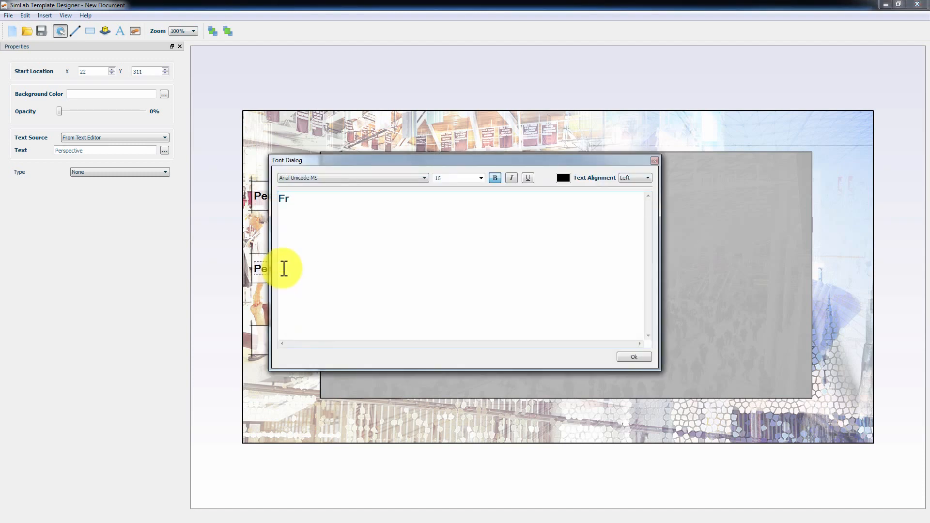
click(629, 359)
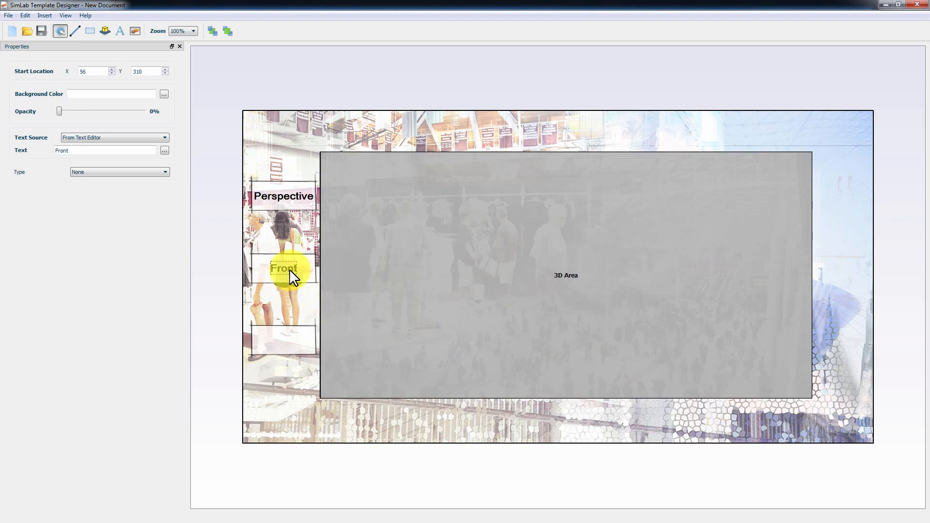
Copy the Front label onto the lowest button and change the copy's text to Top
drag(289, 270, 291, 342)
double_click(293, 345)
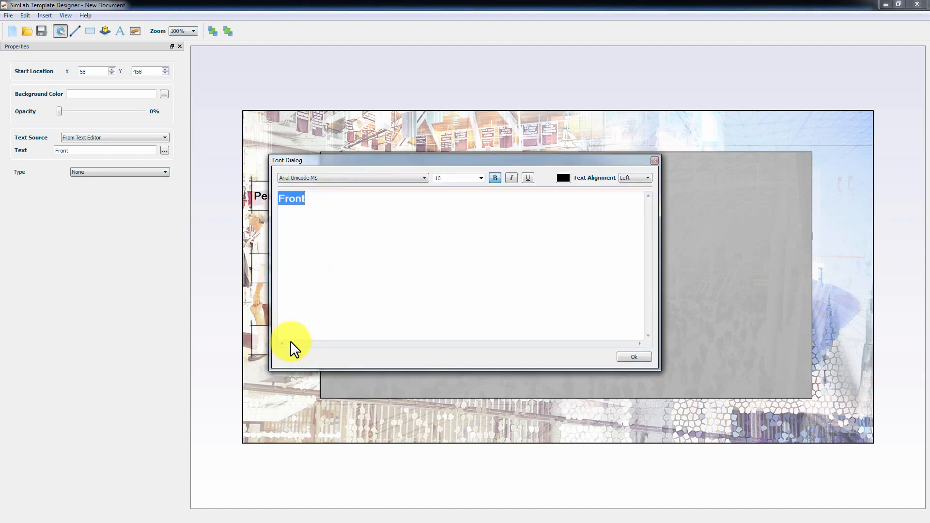
text(Top)
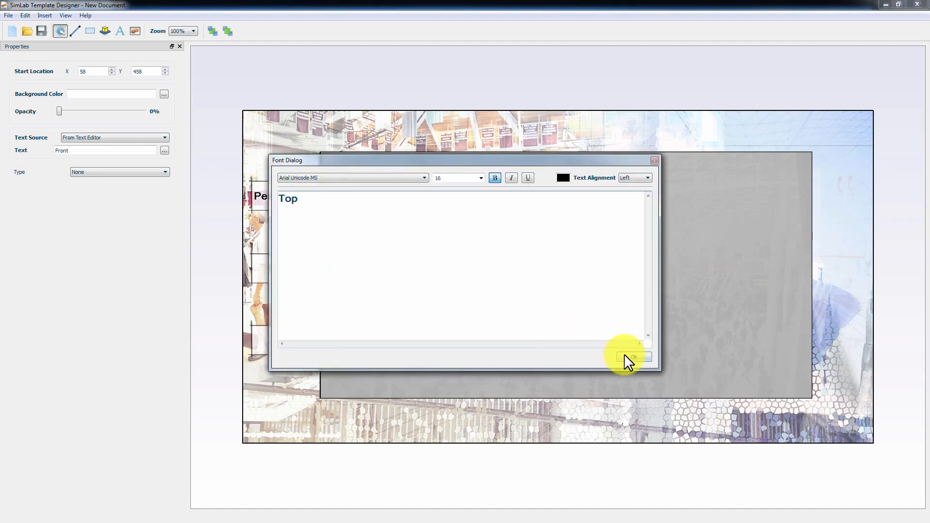
click(628, 359)
Set the Perspective button image's action type to Scene State, by name, with the scene state name Perspective
click(264, 211)
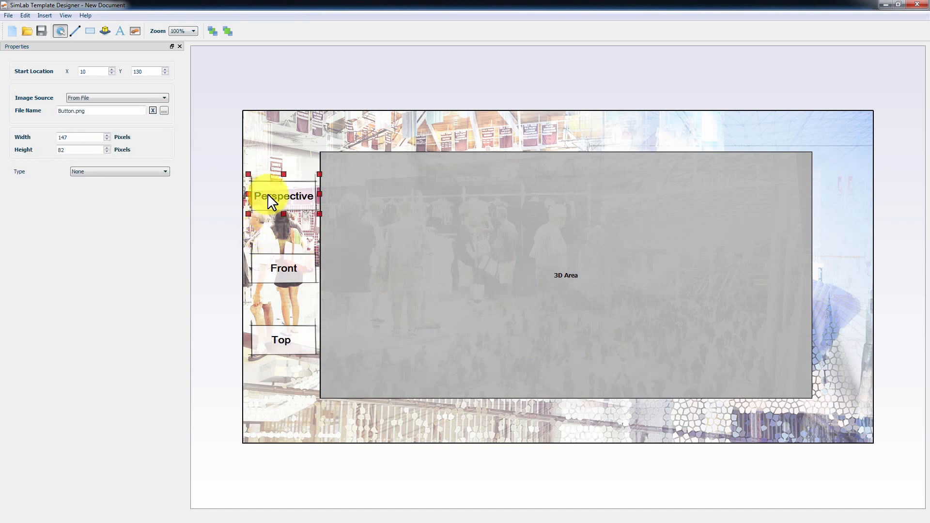
click(148, 173)
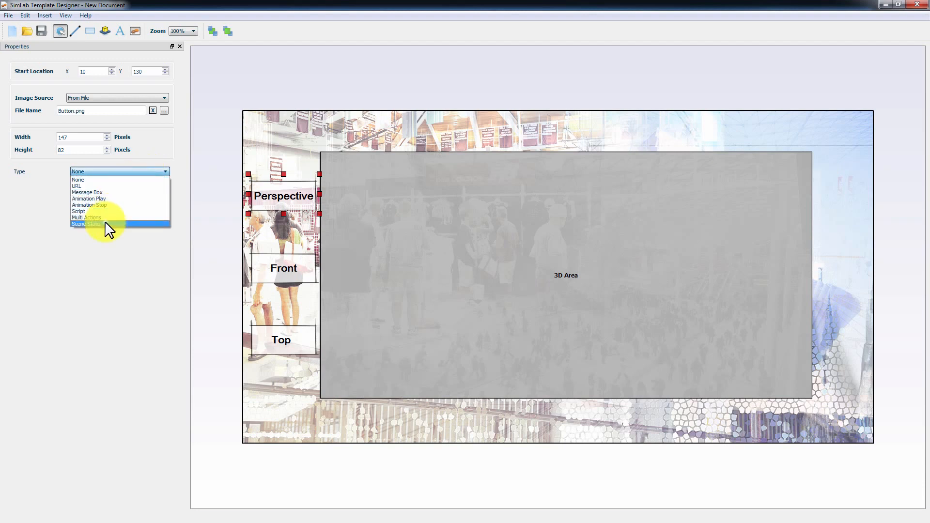
click(105, 224)
click(148, 186)
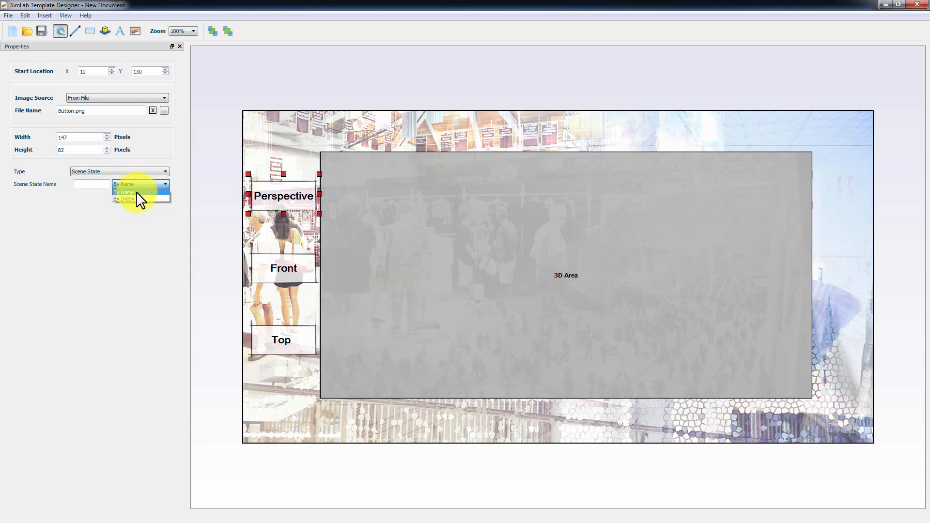
click(139, 193)
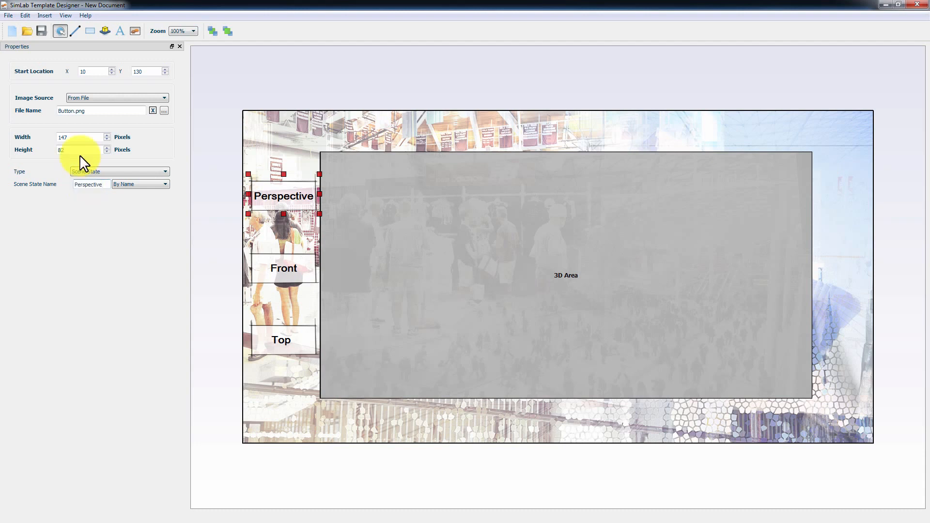
Set the Front button image's action type to Scene State, by name, with the scene state name Front
click(260, 267)
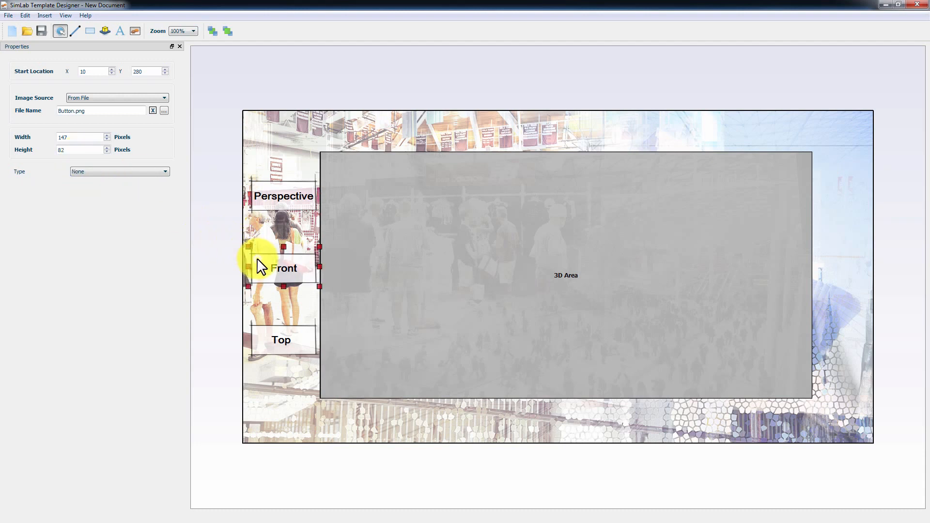
click(95, 172)
click(95, 224)
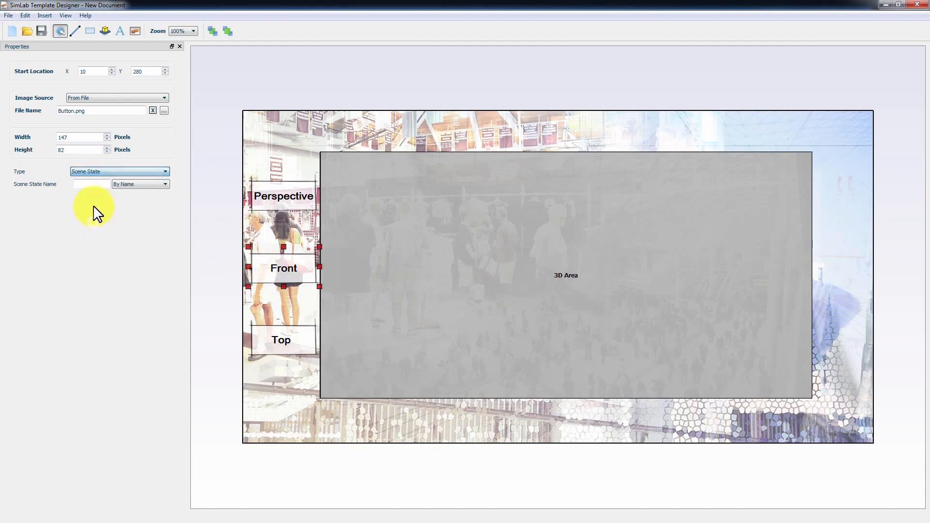
click(98, 185)
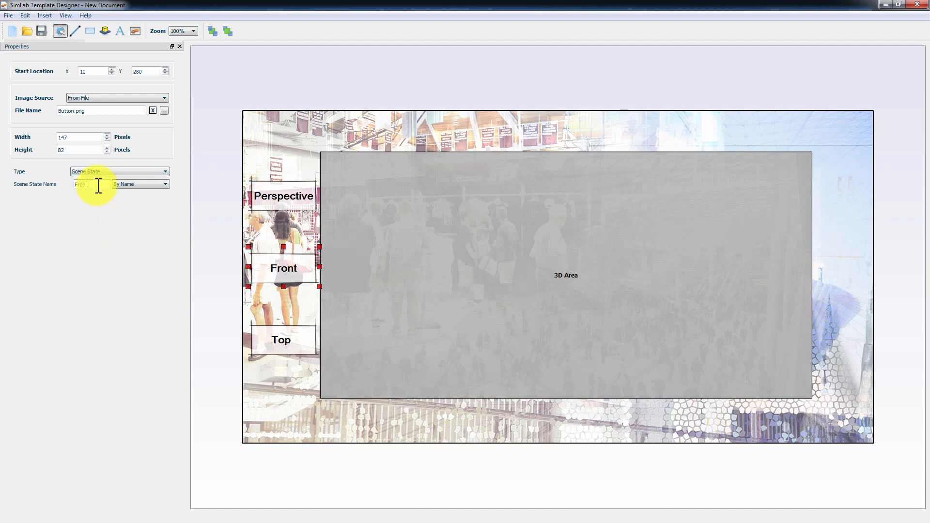
Set the Top button image's action type to Scene State, by name, with the scene state name Top
click(264, 338)
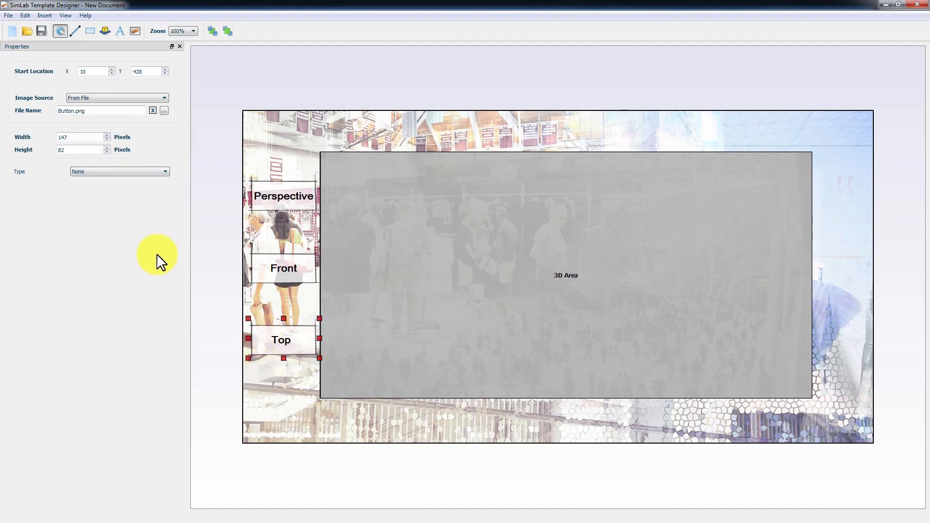
click(92, 172)
click(87, 224)
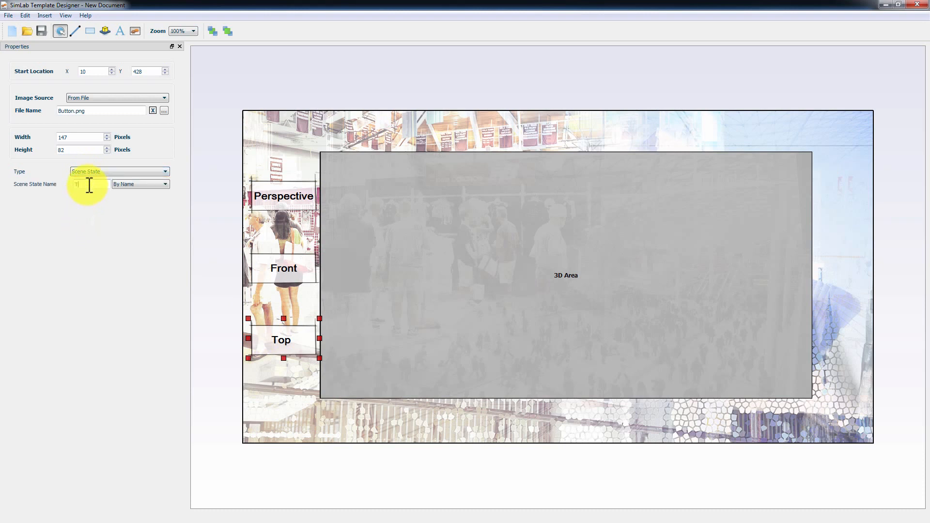
click(202, 246)
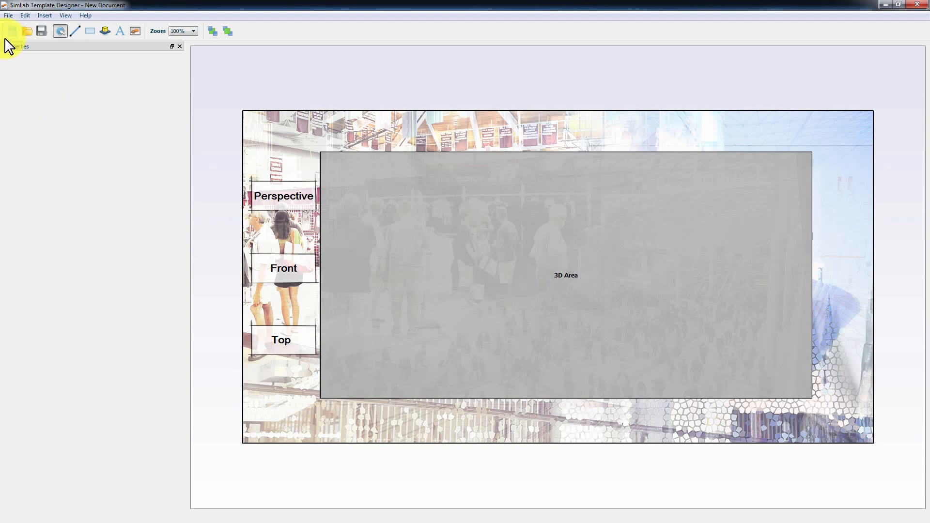
Save the template as PDF_generator in the General templates folder and close the template designer
click(9, 15)
click(22, 63)
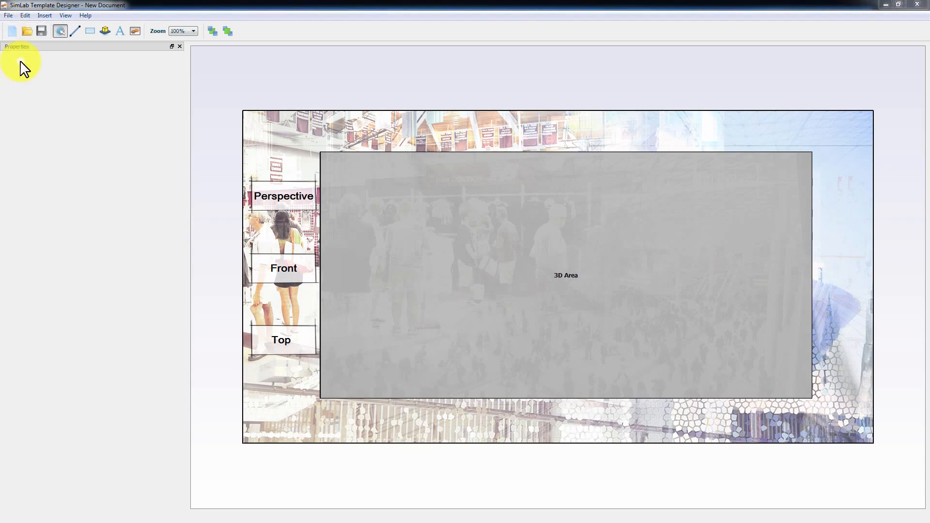
text(PDF_generator)
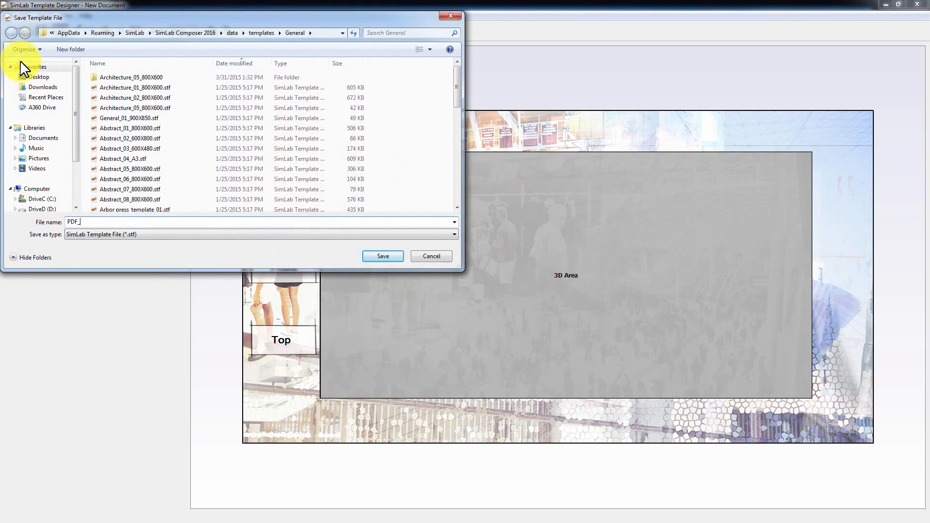
key(Return)
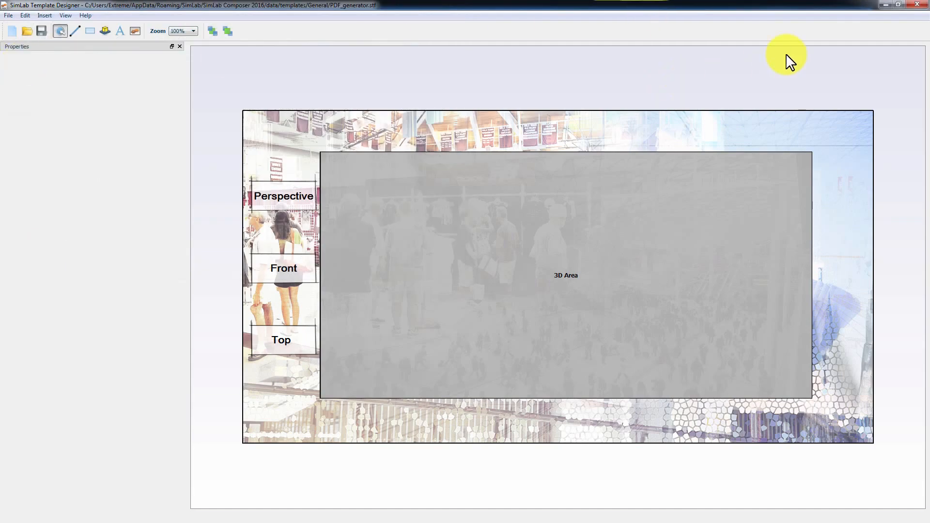
click(917, 5)
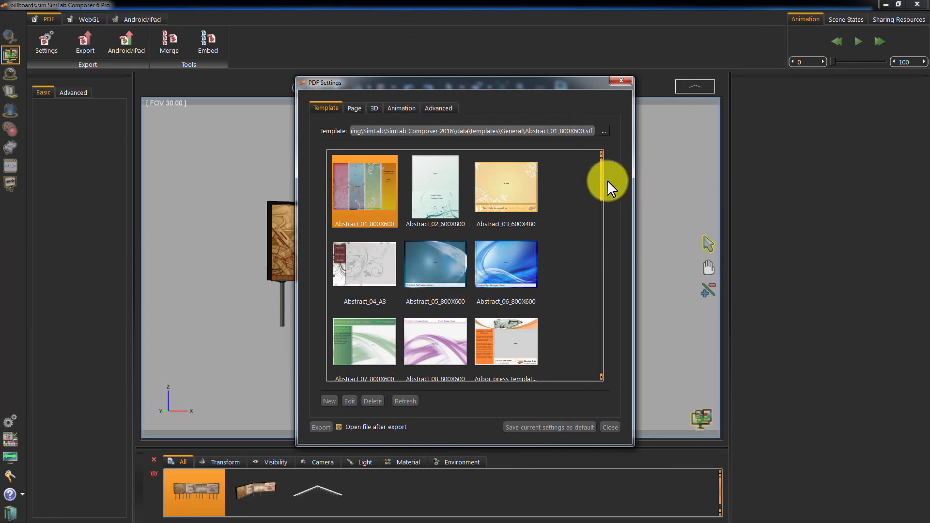
Choose PDF_generator as the PDF template and save the current PDF settings as default
drag(607, 179, 588, 335)
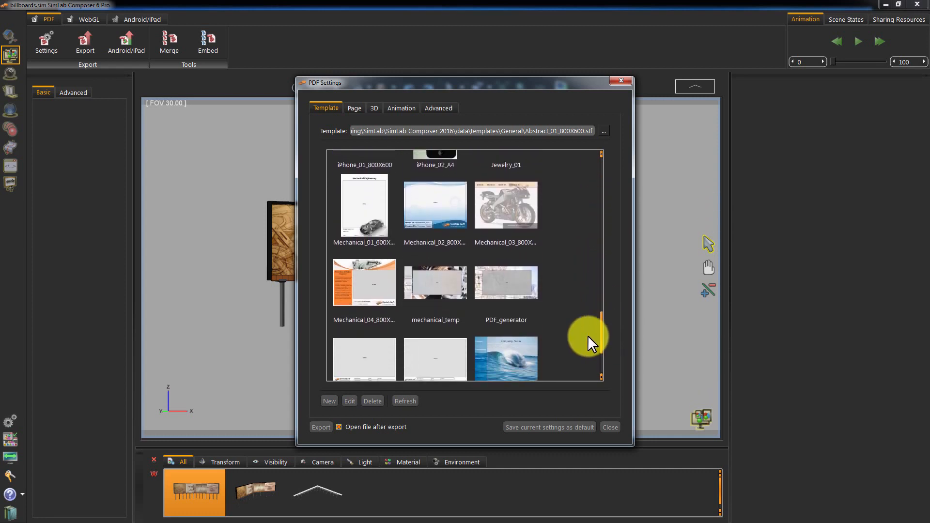
click(497, 290)
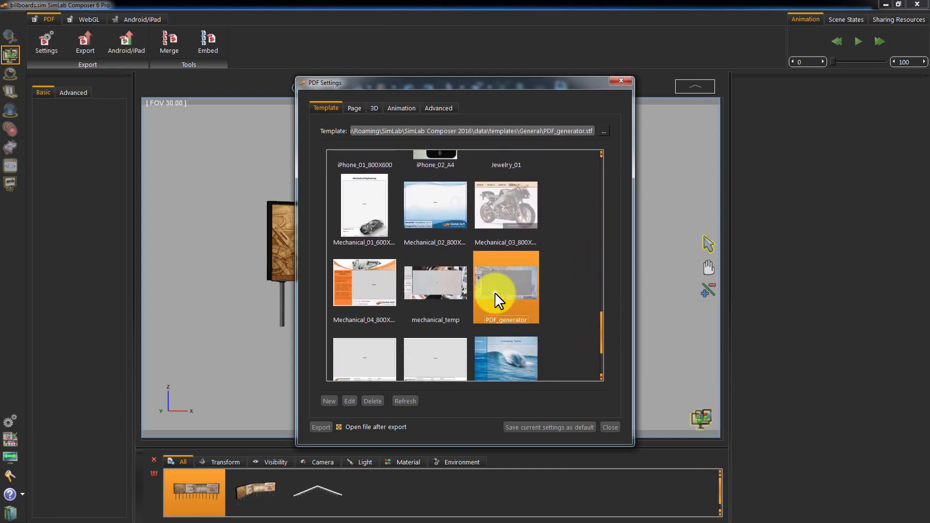
click(542, 424)
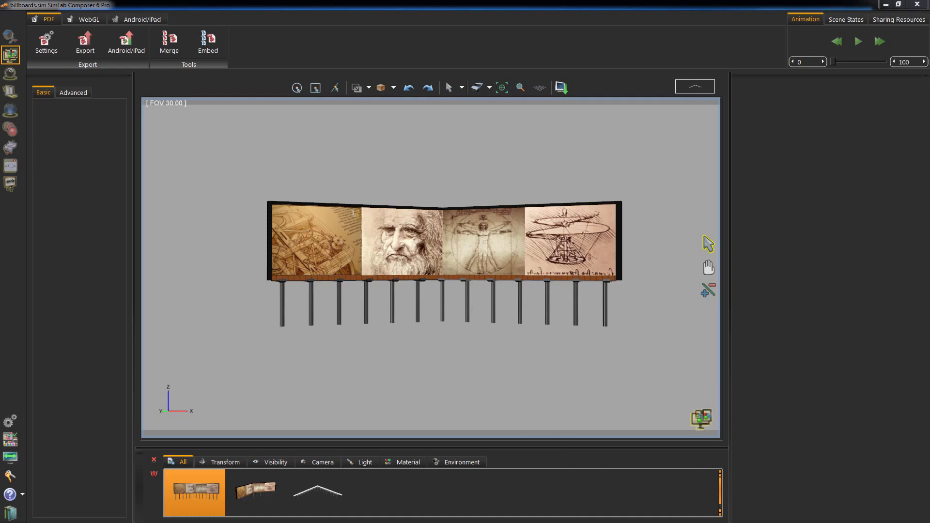
Pack the billboard scene with the Sim base file type into a zip archive named Billboard in the texture replacer folder
drag(929, 196, 464, 114)
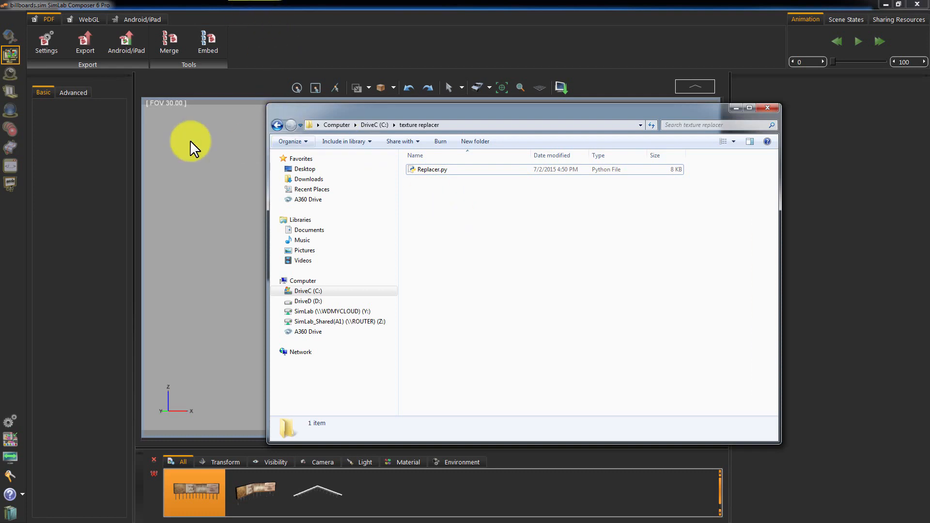
click(5, 35)
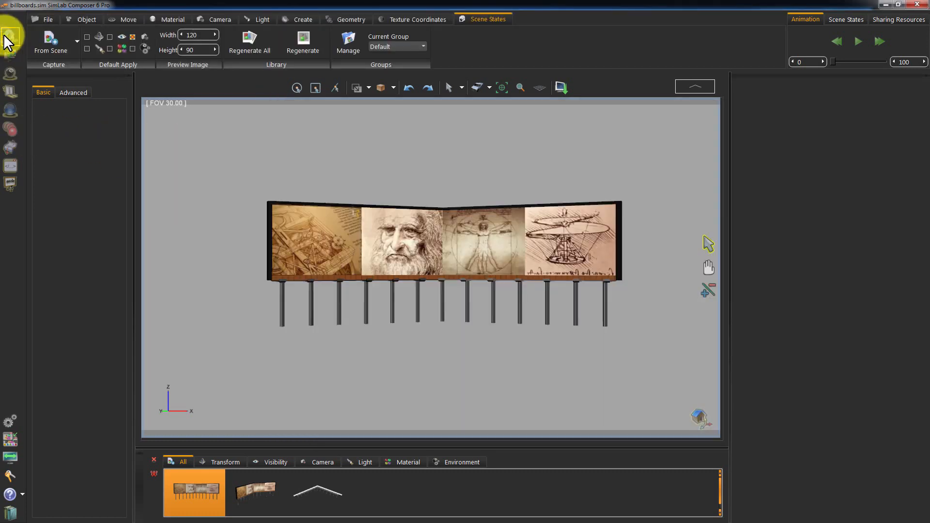
click(44, 19)
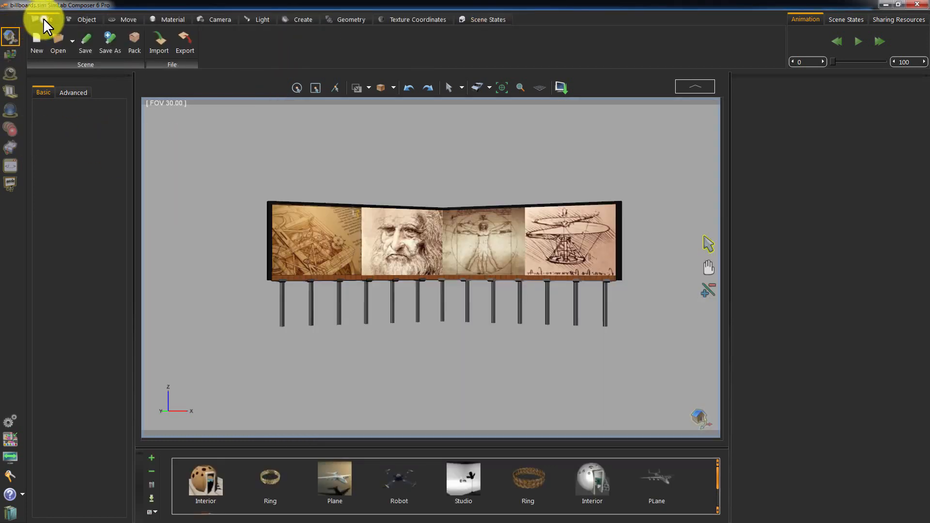
click(135, 50)
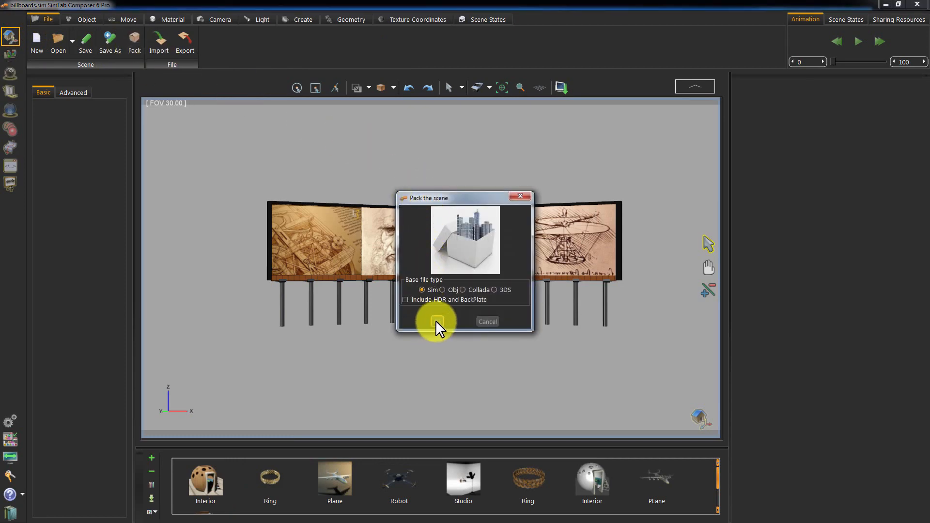
click(436, 321)
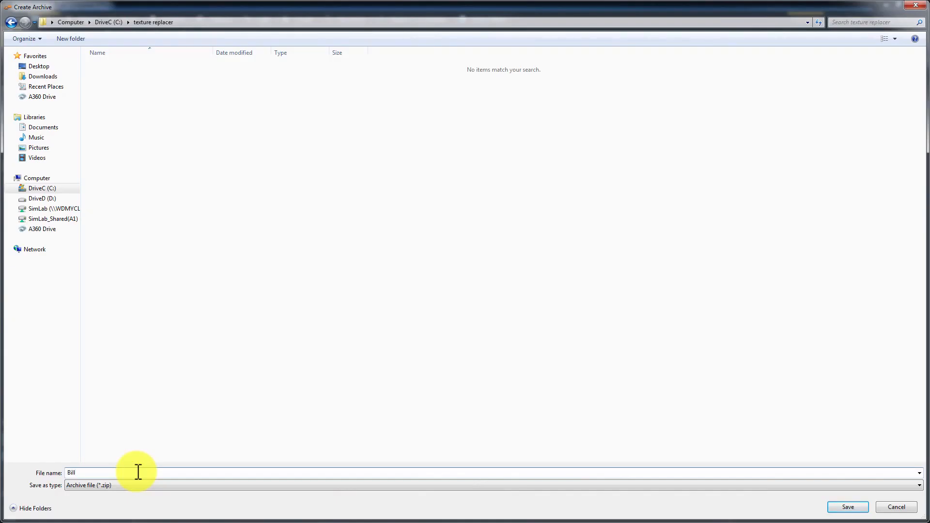
text(Billboard)
key(Return)
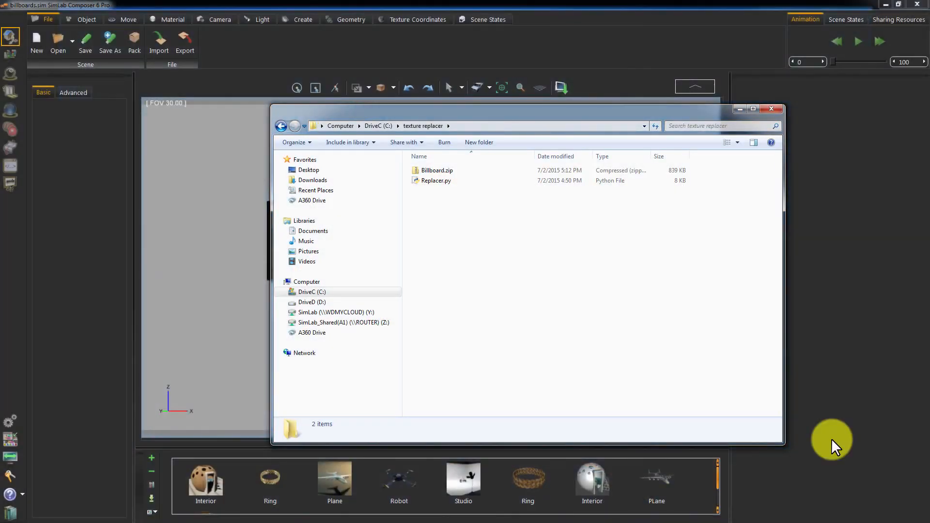
In Command Prompt, run c:\python34\python.exe "c:\texture replacer\replacer.py"
drag(446, 112, 315, 108)
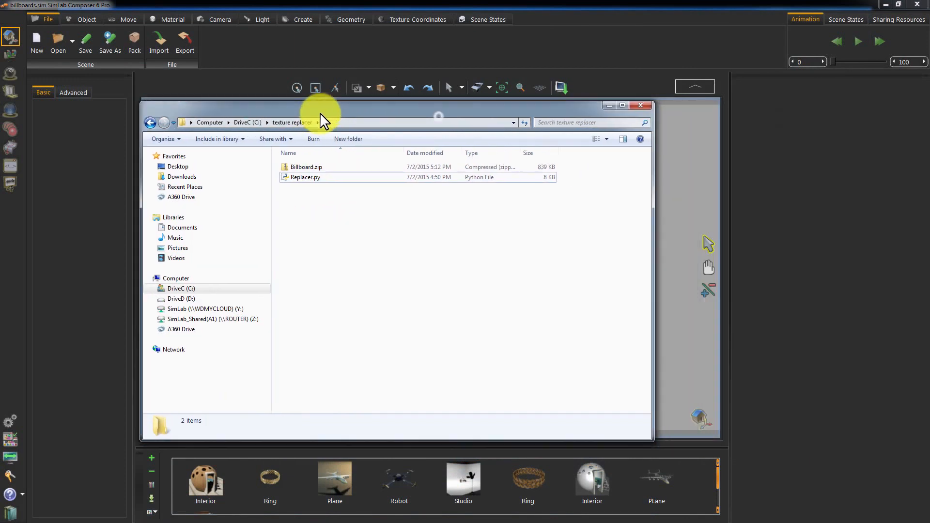
click(301, 177)
click(365, 220)
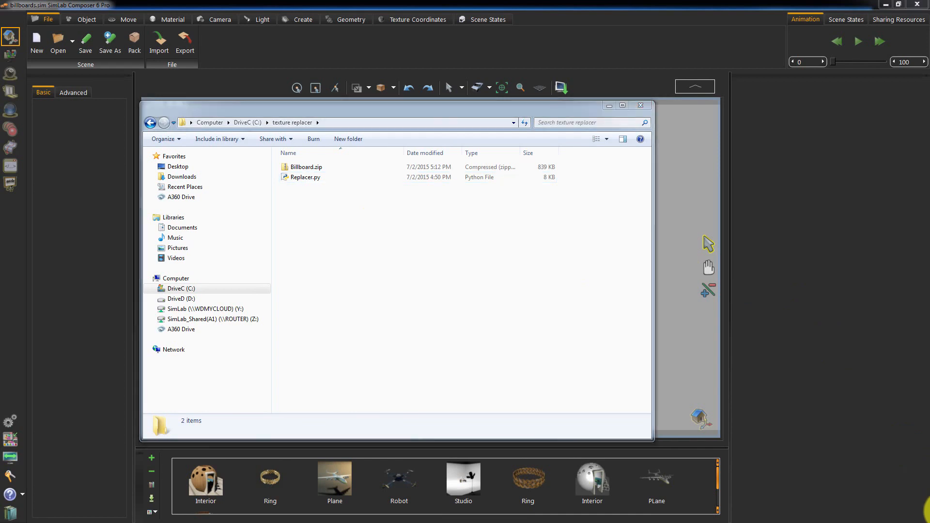
drag(367, 251, 326, 225)
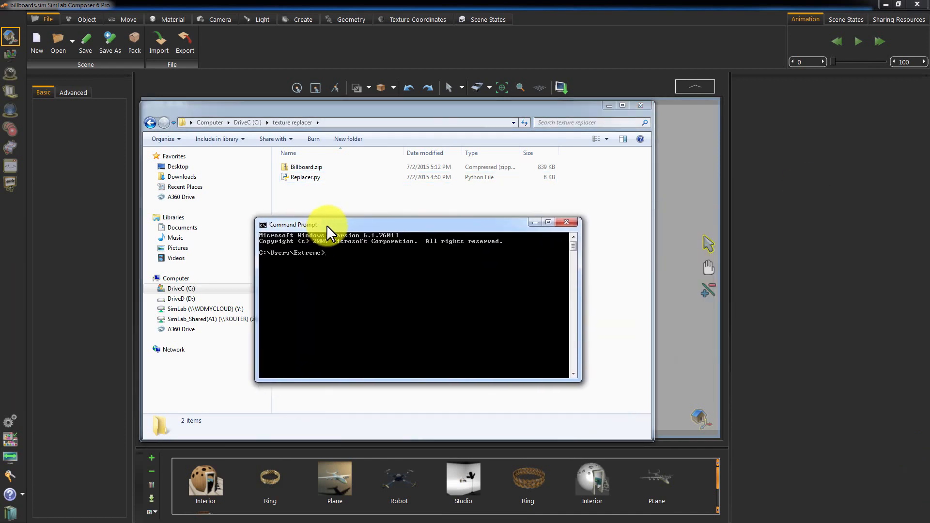
text(c:\python34)
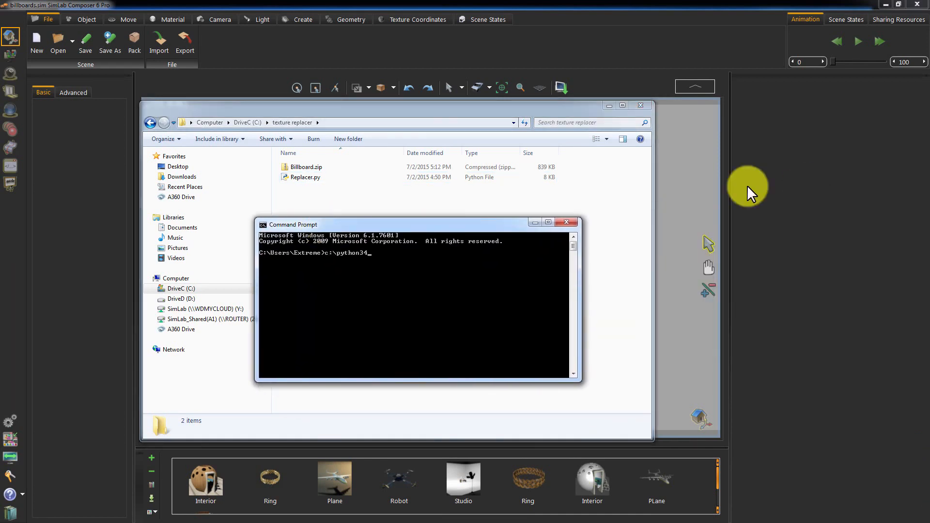
text(\python.exe "c:\texture replacer\replacer.py)
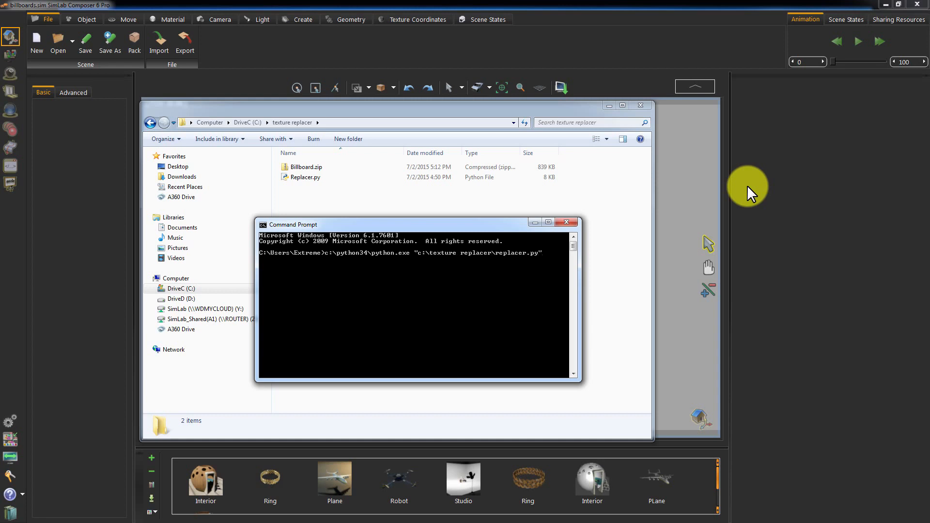
key(Return)
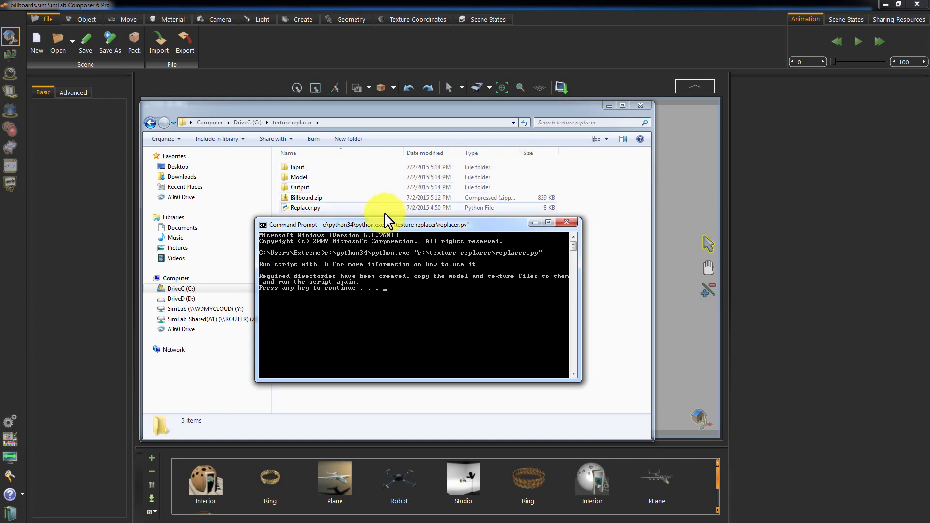
Move Billboard.zip into the Model folder, check it there and return to the texture replacer folder
drag(373, 224, 385, 274)
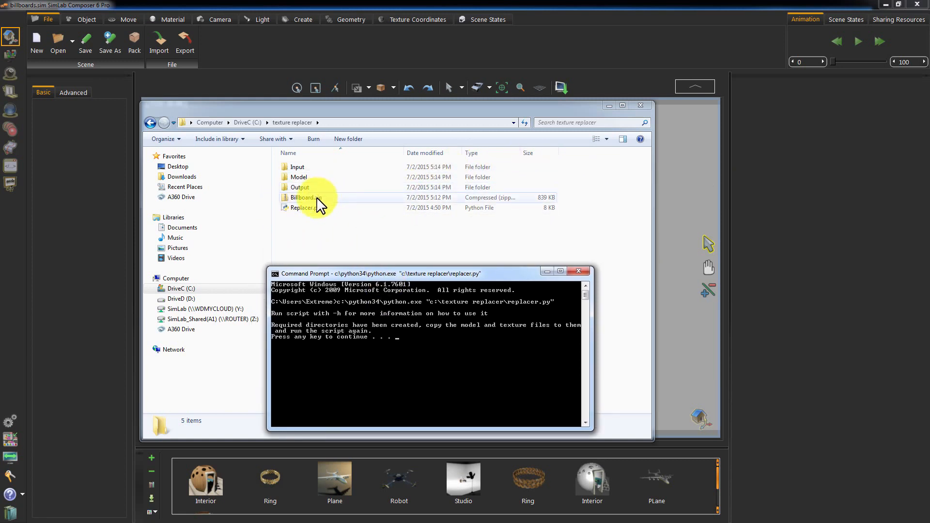
click(301, 198)
drag(301, 197, 301, 176)
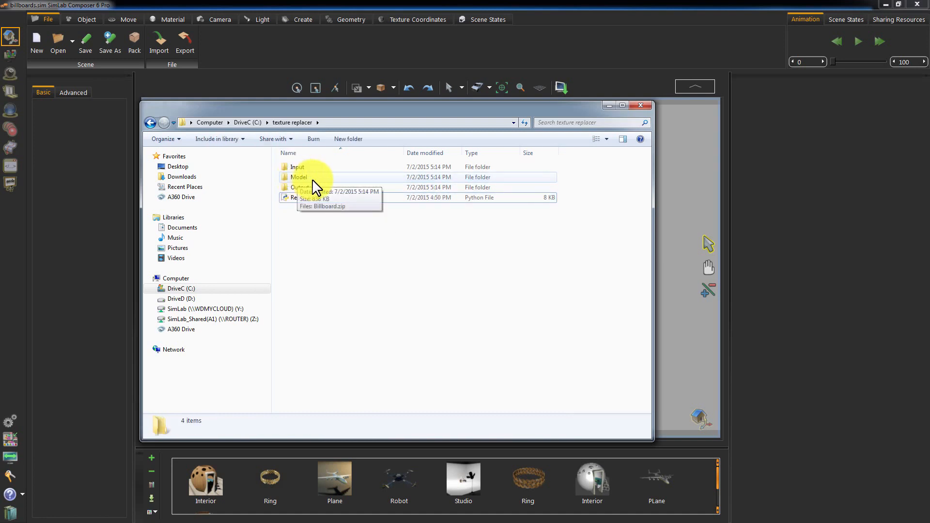
double_click(311, 177)
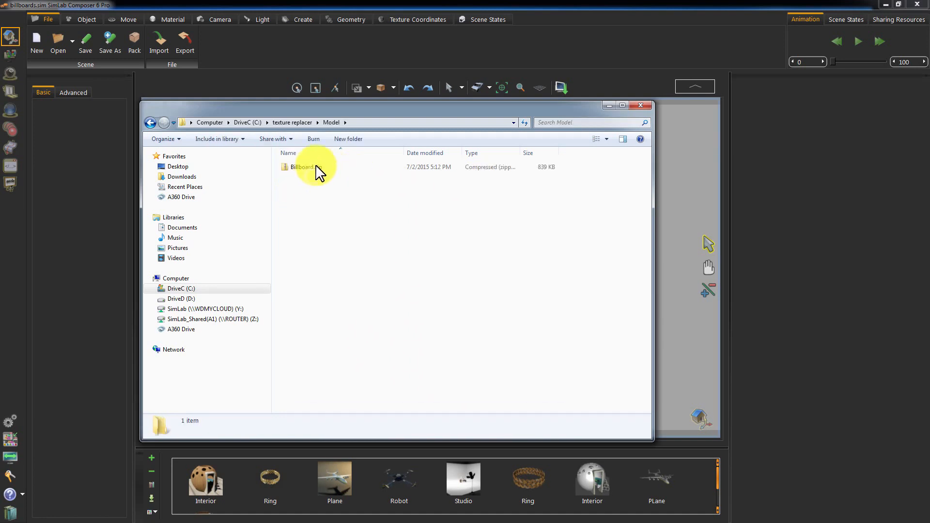
click(305, 123)
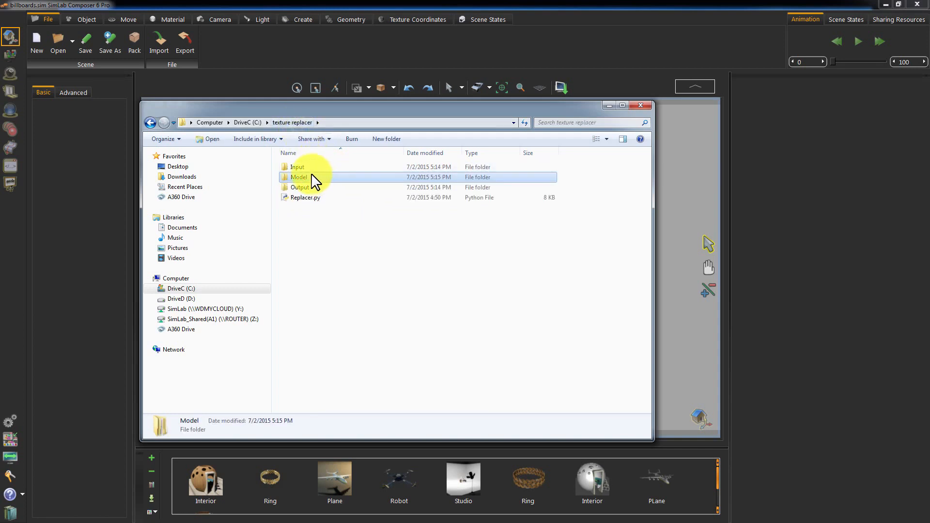
Copy the three texture folders City, Fusion and Swatch from the Options folder into the texture replacer's Input folder
double_click(311, 167)
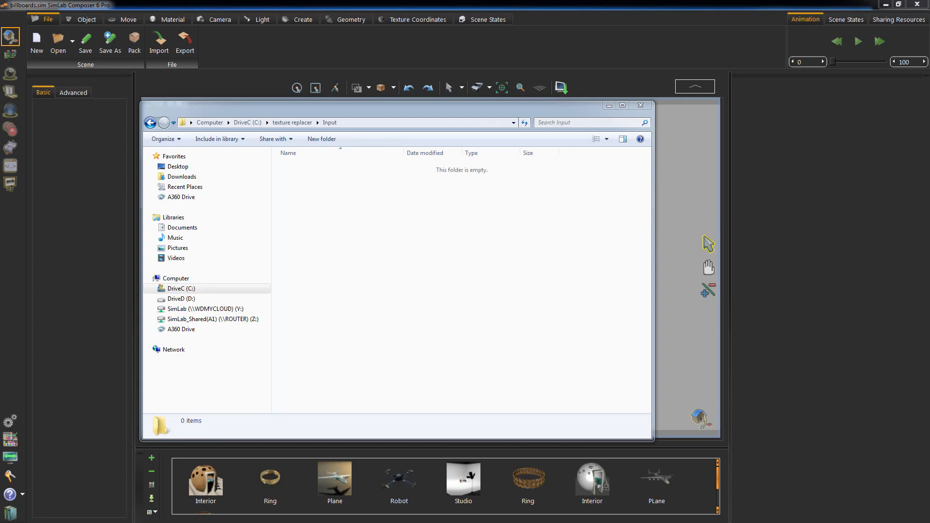
drag(730, 346, 498, 249)
right_click(528, 255)
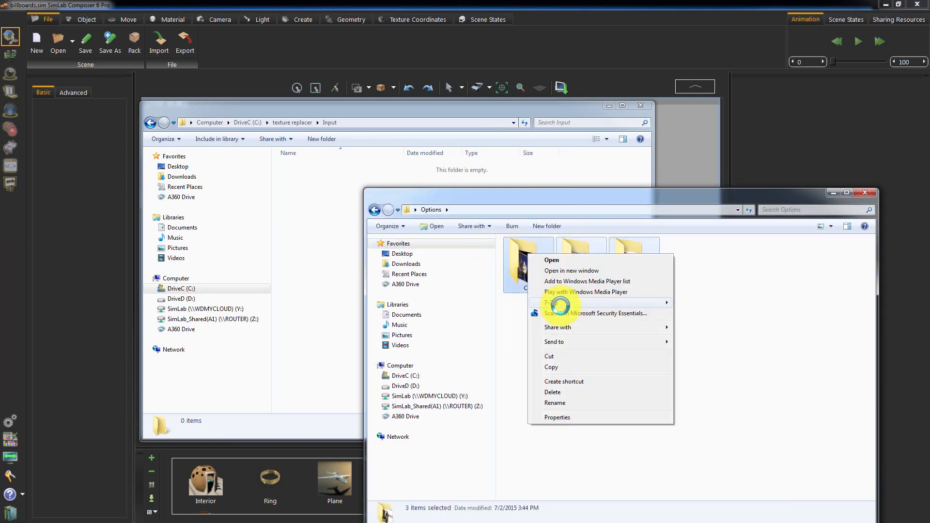
click(550, 366)
click(333, 213)
right_click(332, 212)
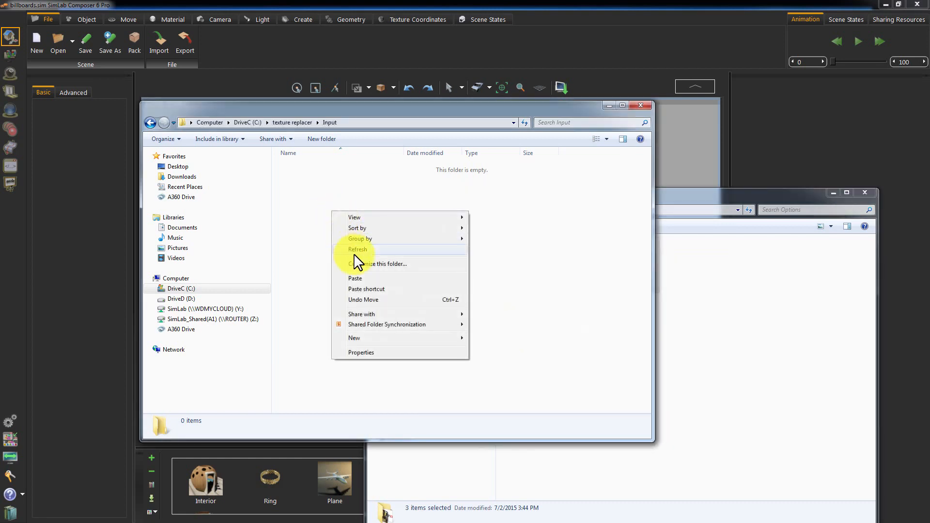
click(357, 279)
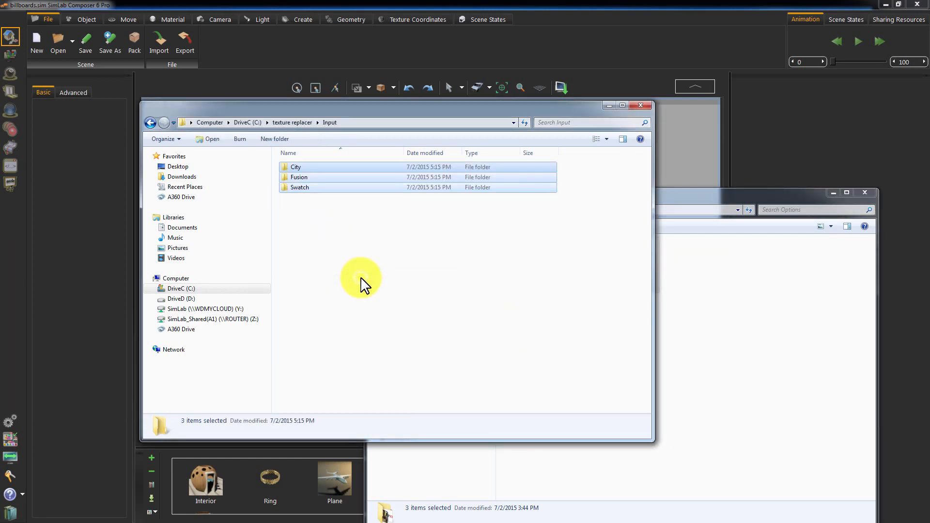
Check the contents of the City, Fusion and Swatch folders inside Input
double_click(323, 170)
key(BackSpace)
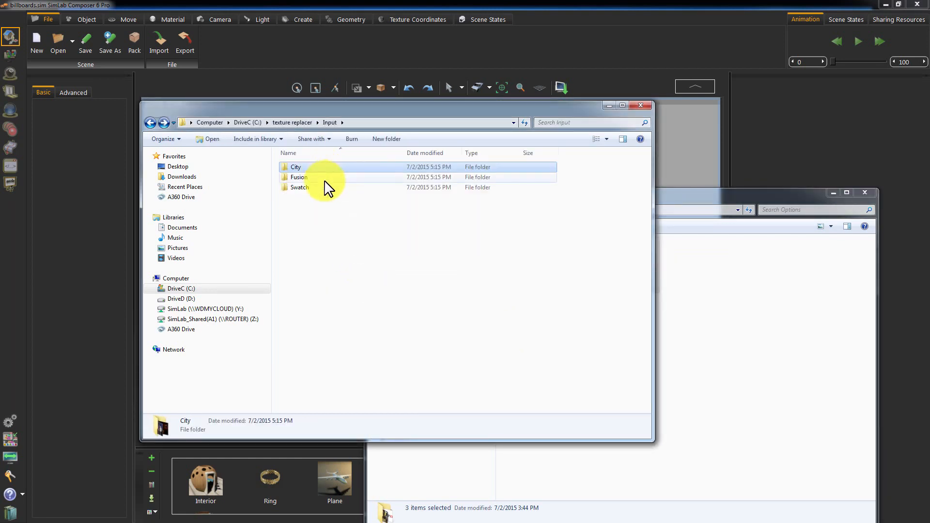
double_click(323, 177)
key(BackSpace)
double_click(322, 187)
key(BackSpace)
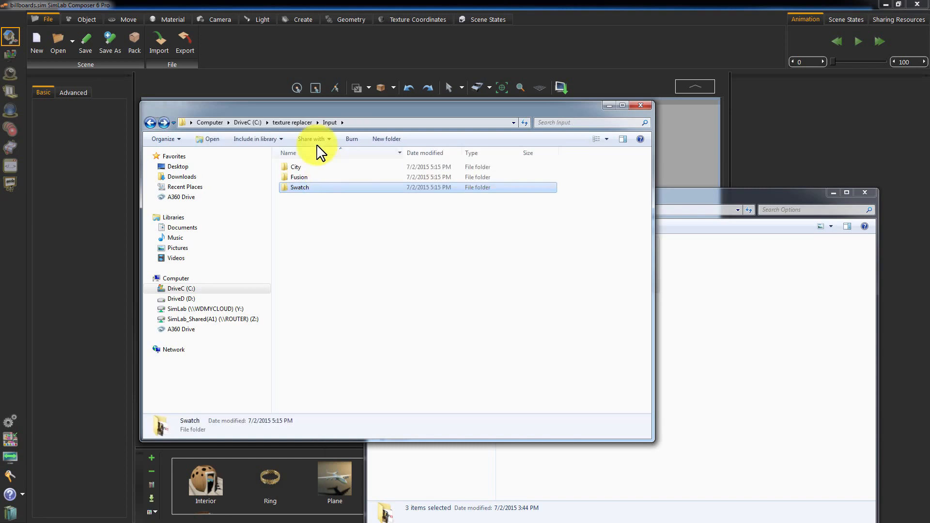
Return to the texture replacer folder and rerun c:\python34\python.exe "c:\texture replacer\replacer.py" in Command Prompt to generate the PDFs
click(305, 123)
double_click(315, 184)
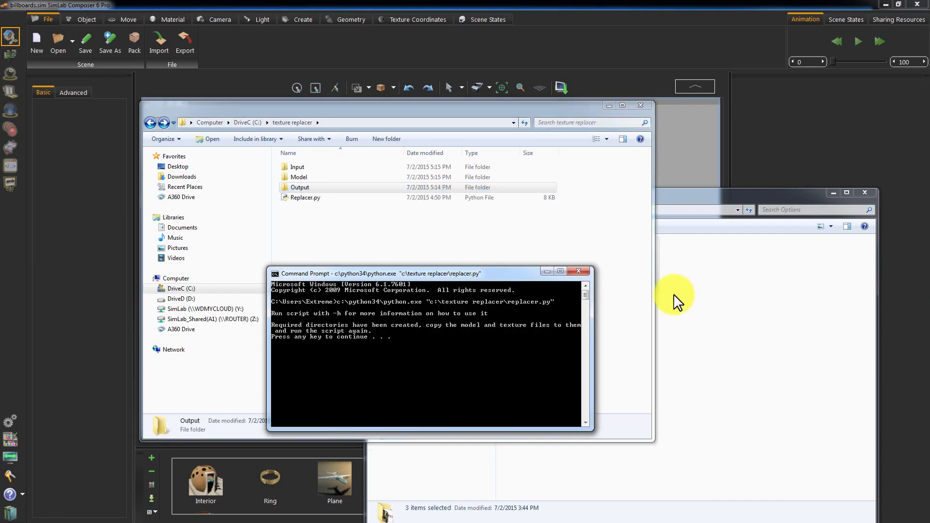
key(Return)
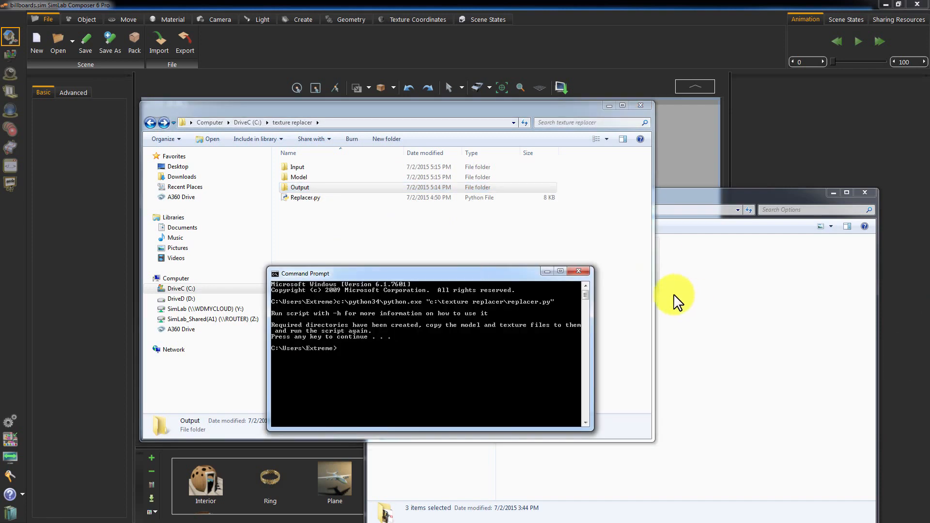
key(Up)
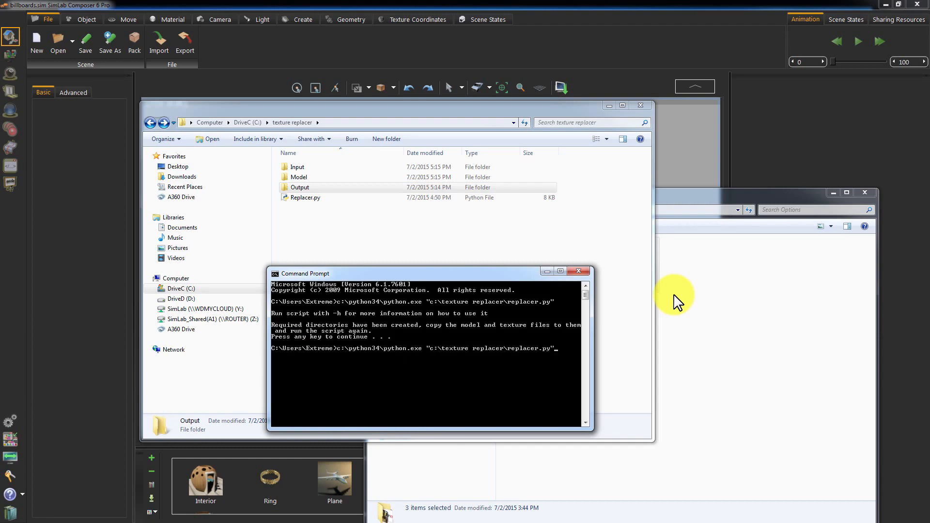
key(Return)
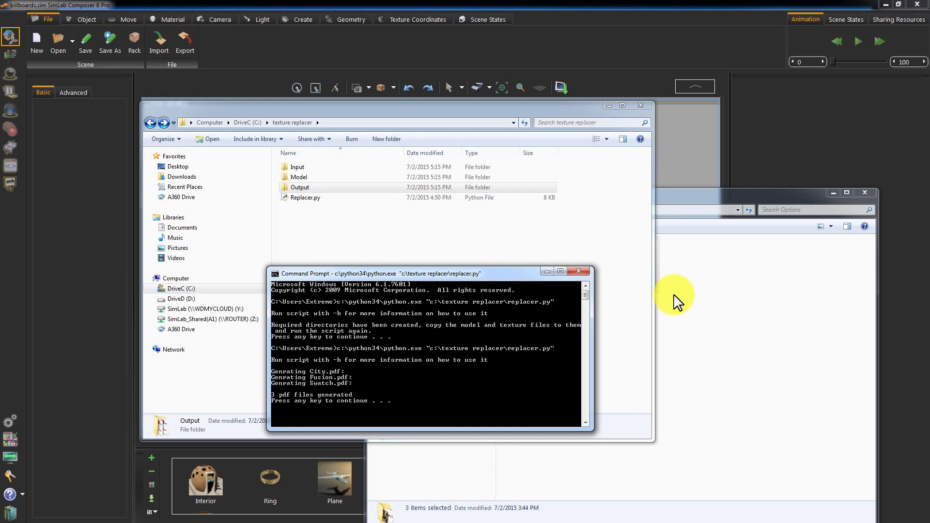
key(Return)
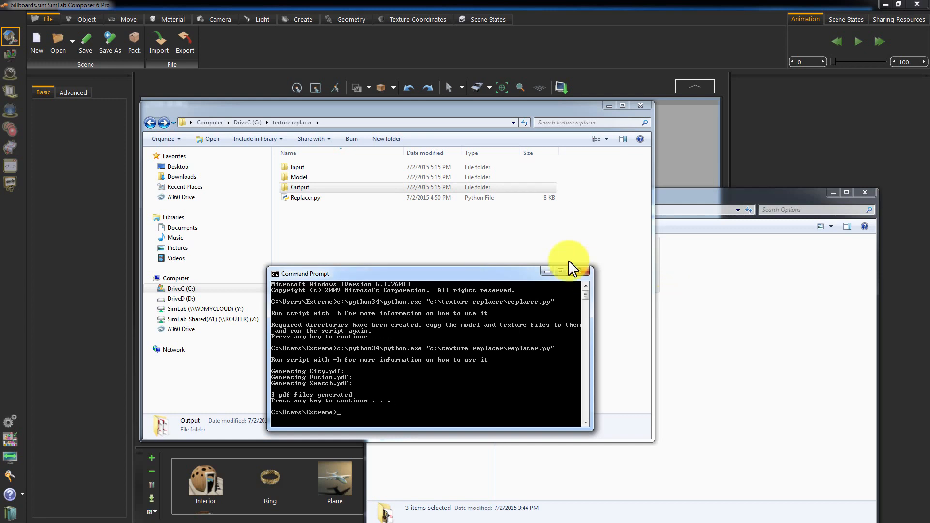
Open City.pdf from the Output folder in Adobe Reader and check its Perspective, Front and Top views
double_click(333, 189)
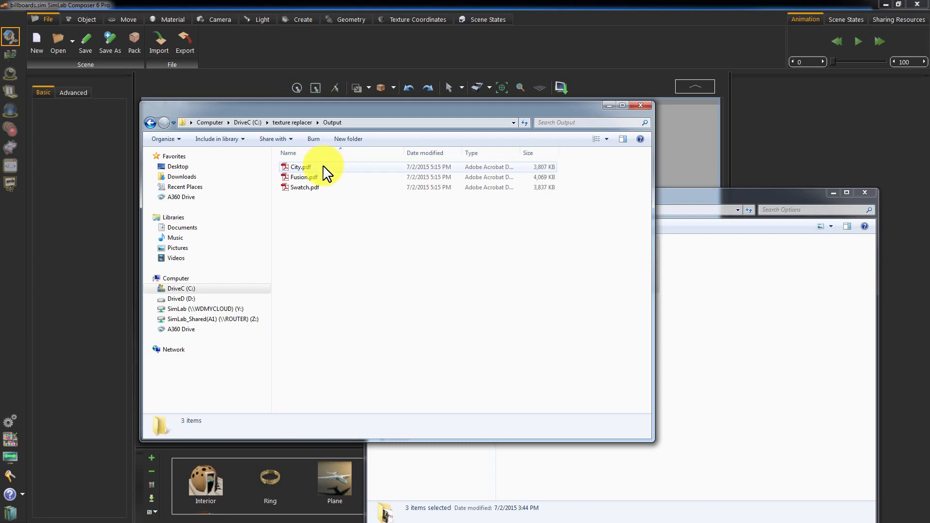
double_click(323, 167)
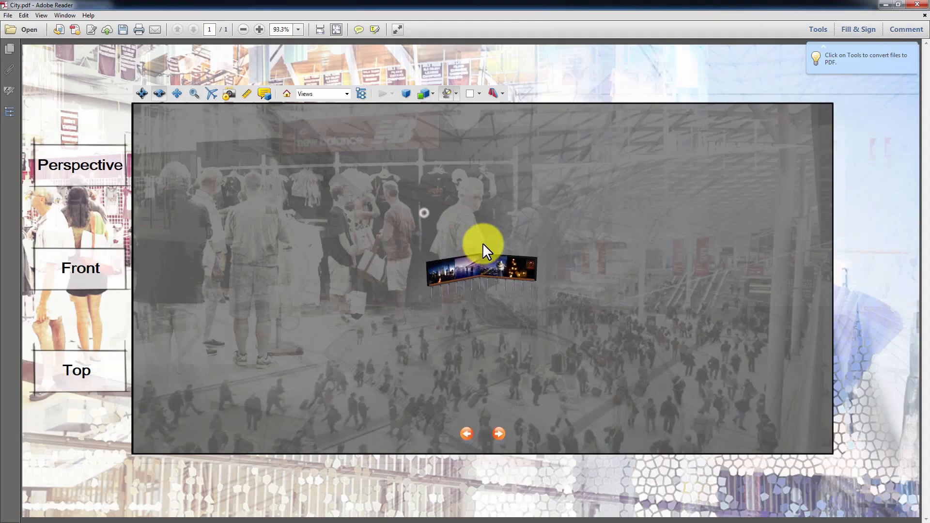
click(68, 165)
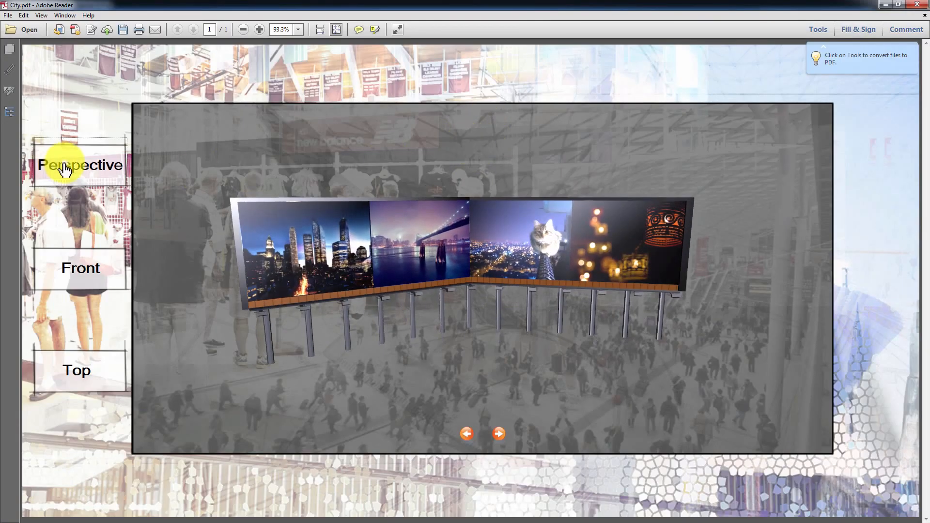
click(81, 274)
click(79, 373)
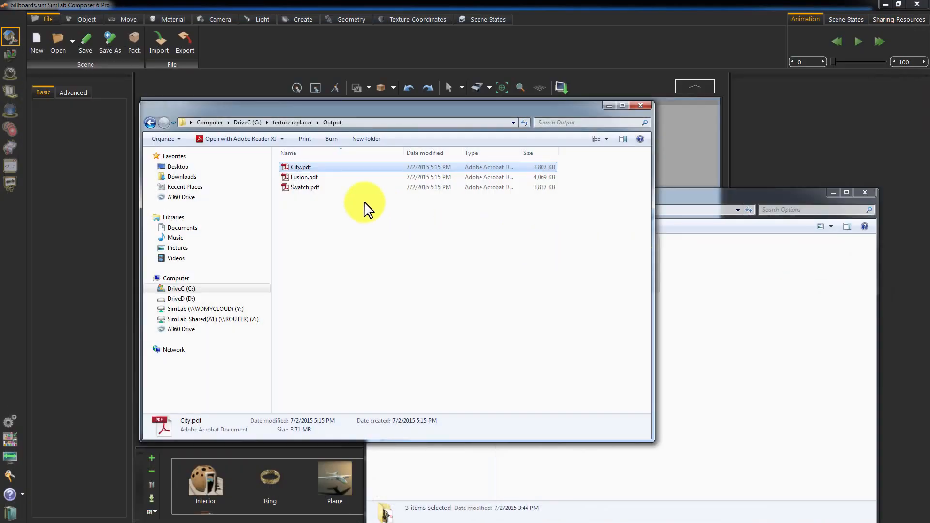
Open Fusion.pdf from the Output folder, check its Front, Perspective and Top views, and close it
double_click(317, 183)
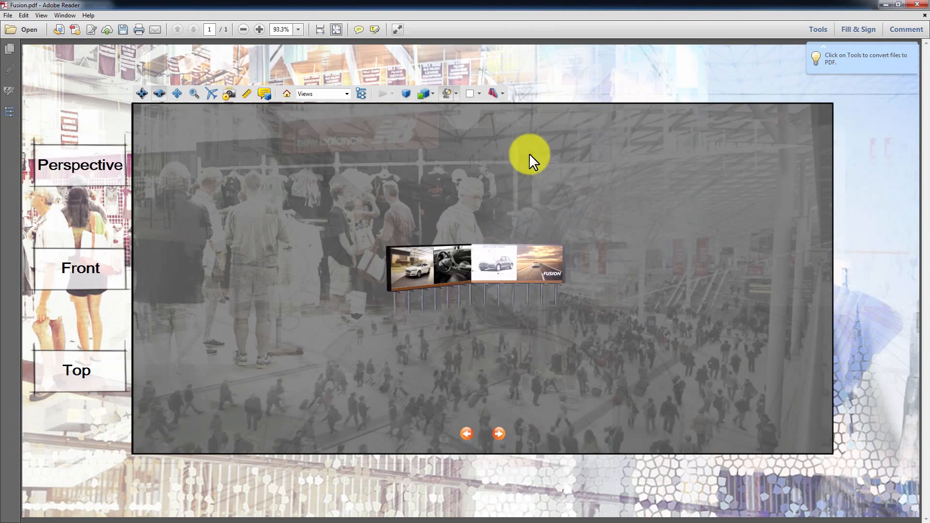
click(82, 266)
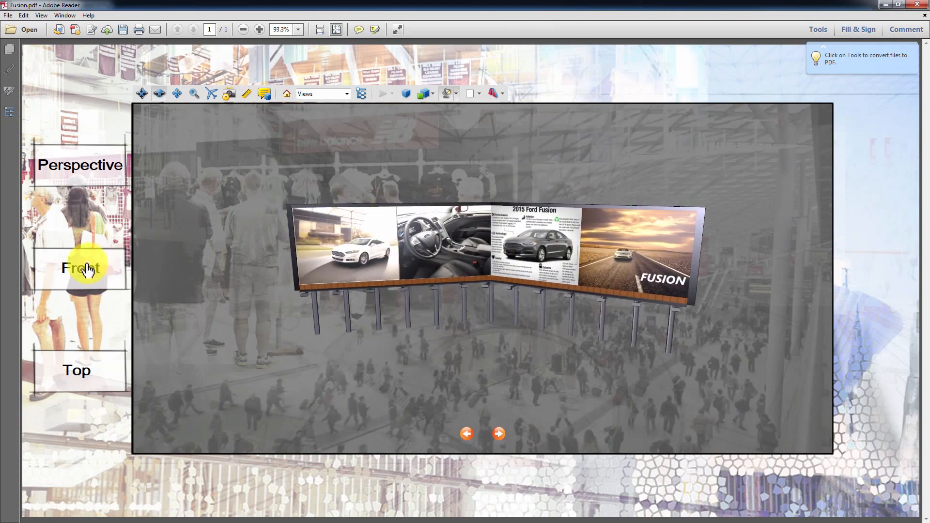
click(83, 175)
click(75, 371)
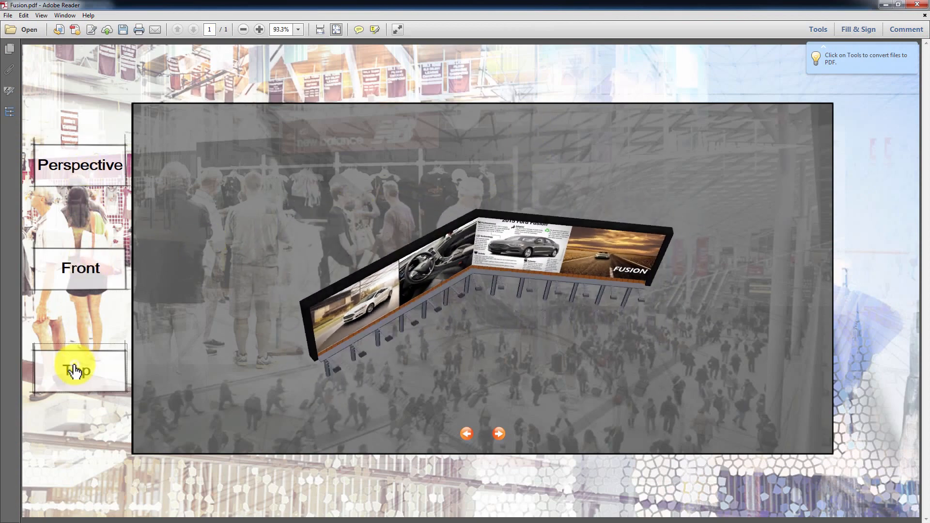
click(917, 4)
Open Swatch.pdf from the Output folder, check the billboard textures in it and close it
shift+click(301, 187)
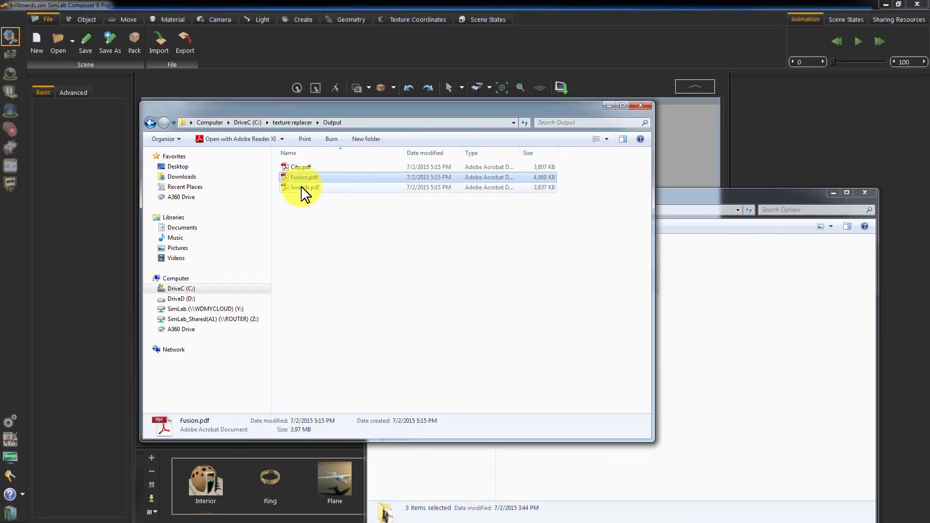
double_click(302, 187)
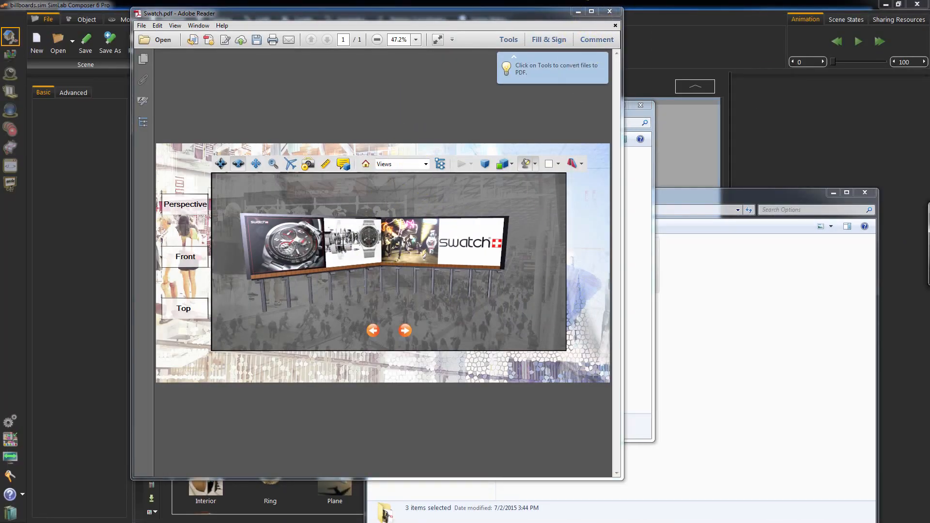
click(610, 11)
Return to the texture replacer folder, open Replacer.py in Geany and look through the script from its first lines to its end
click(412, 230)
click(282, 125)
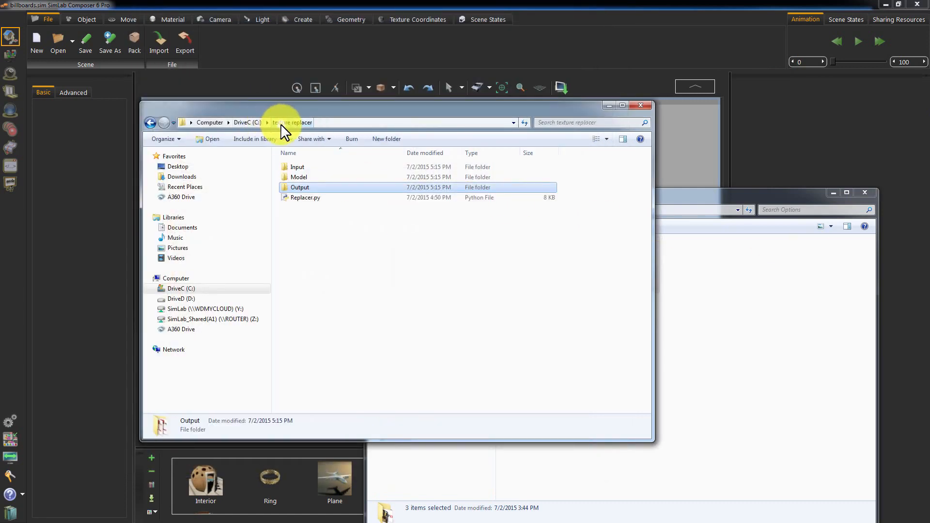
click(369, 226)
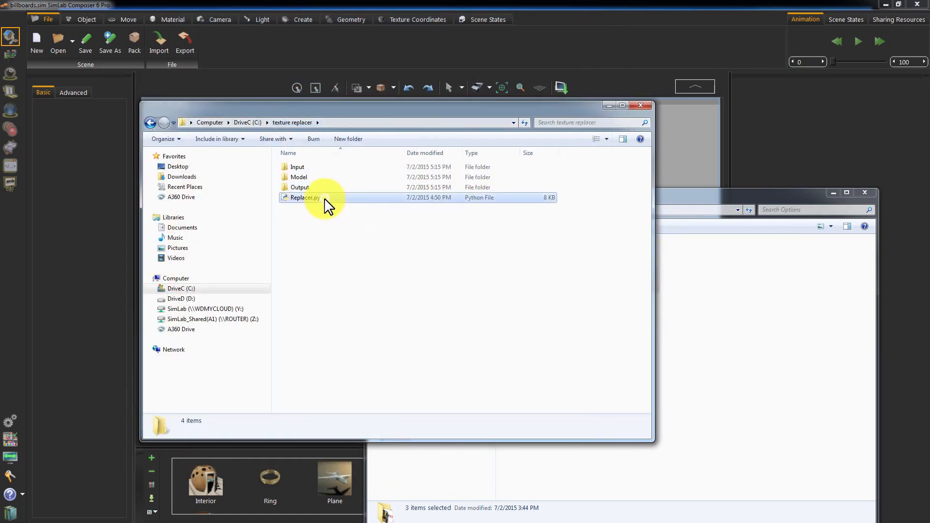
right_click(324, 198)
click(372, 226)
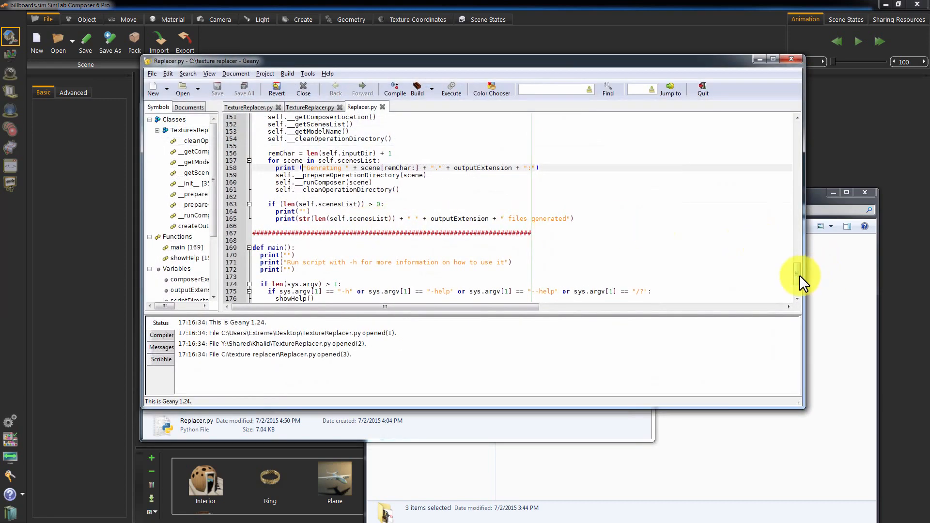
drag(798, 275, 801, 129)
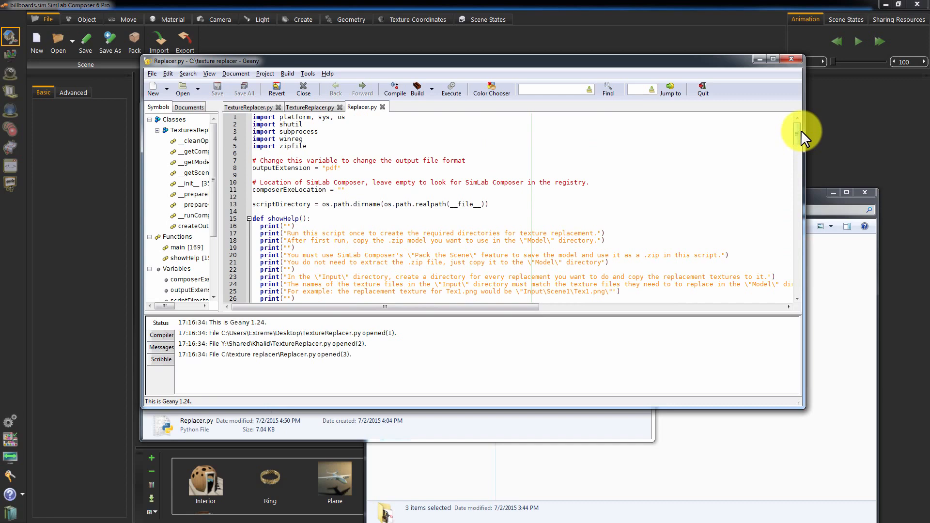
drag(801, 135, 807, 293)
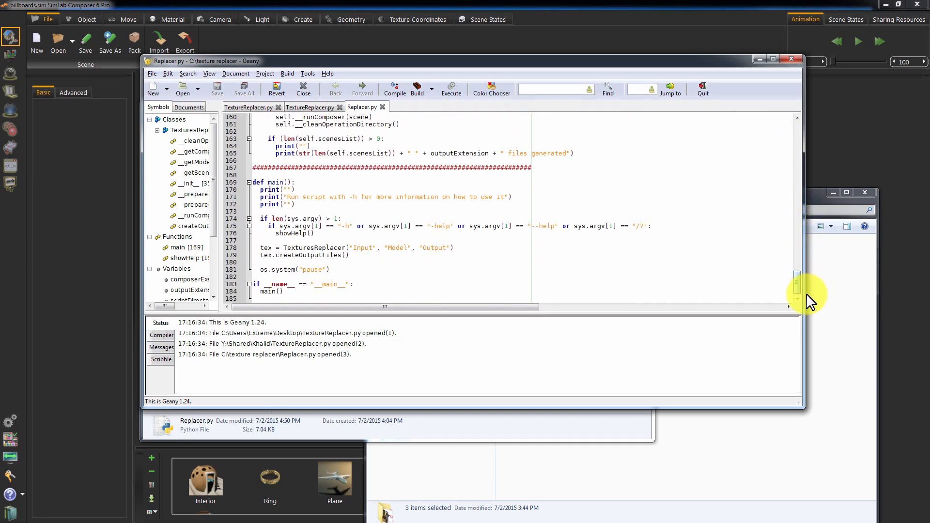